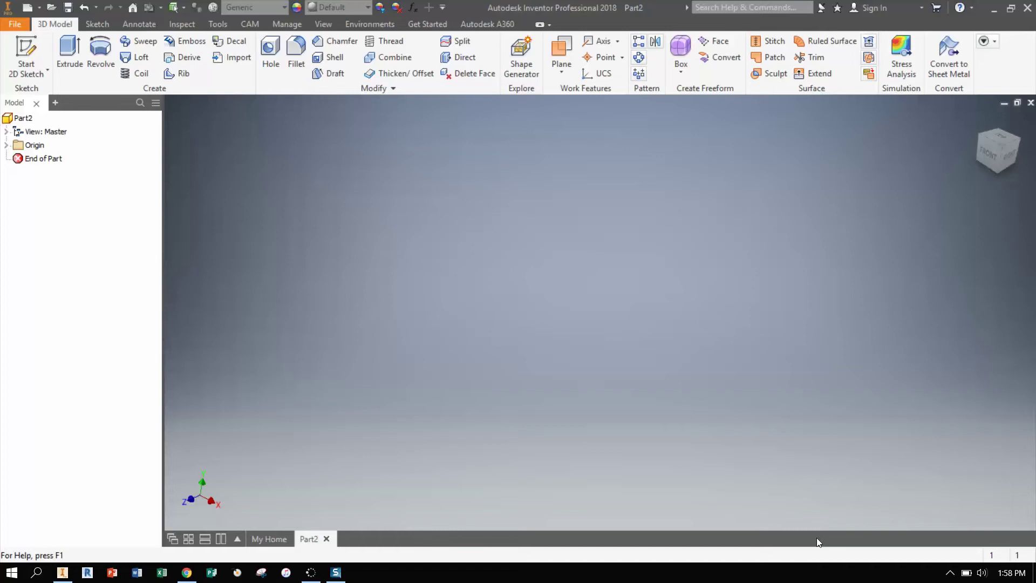
# Step: On the XY plane, draw a 1.25 by .625 rectangle with one corner at the origin
pyautogui.click(25, 54)
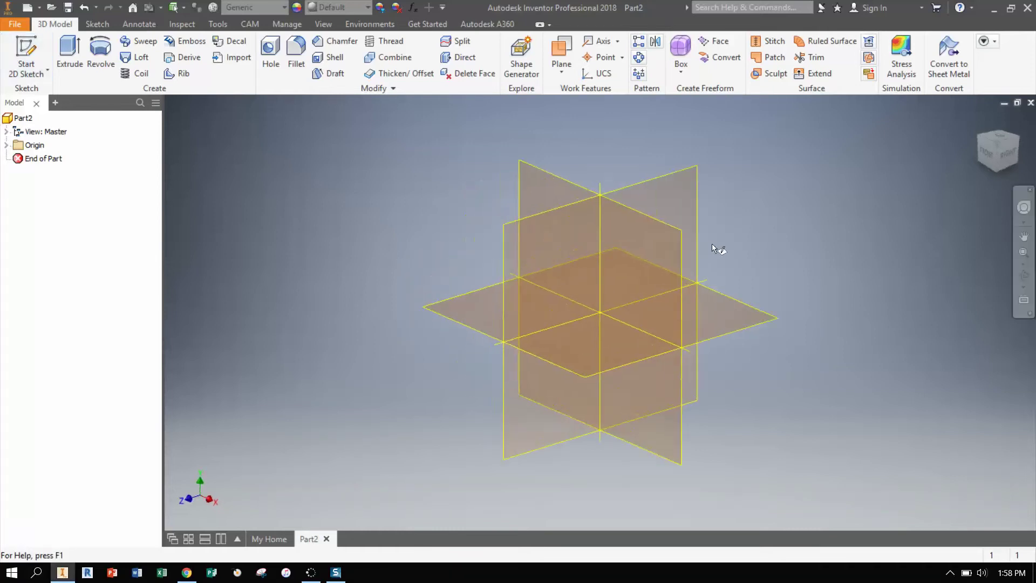
pyautogui.click(654, 248)
pyautogui.click(171, 54)
pyautogui.click(601, 312)
pyautogui.write('1')
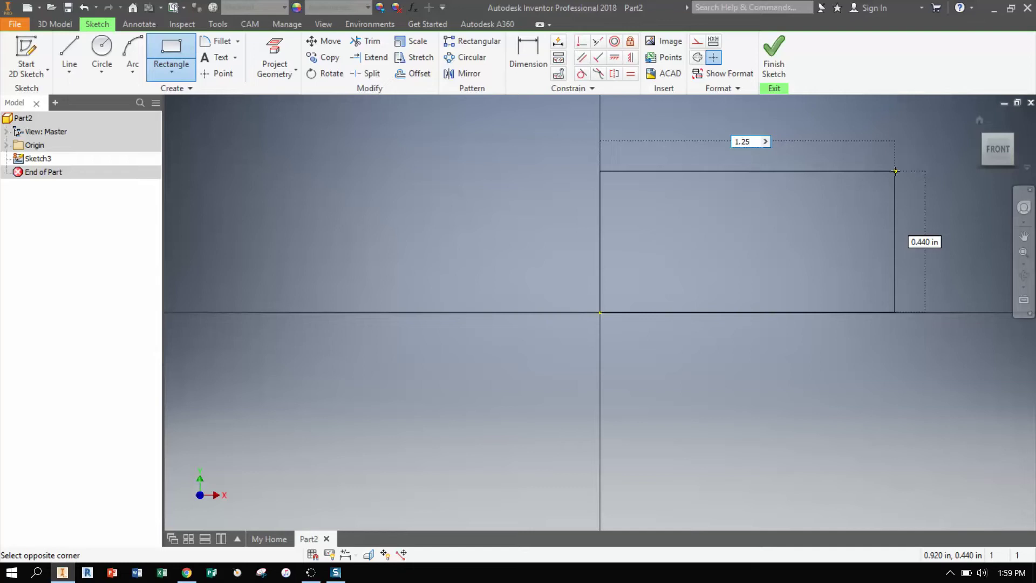
pyautogui.write('.25')
pyautogui.press('Tab')
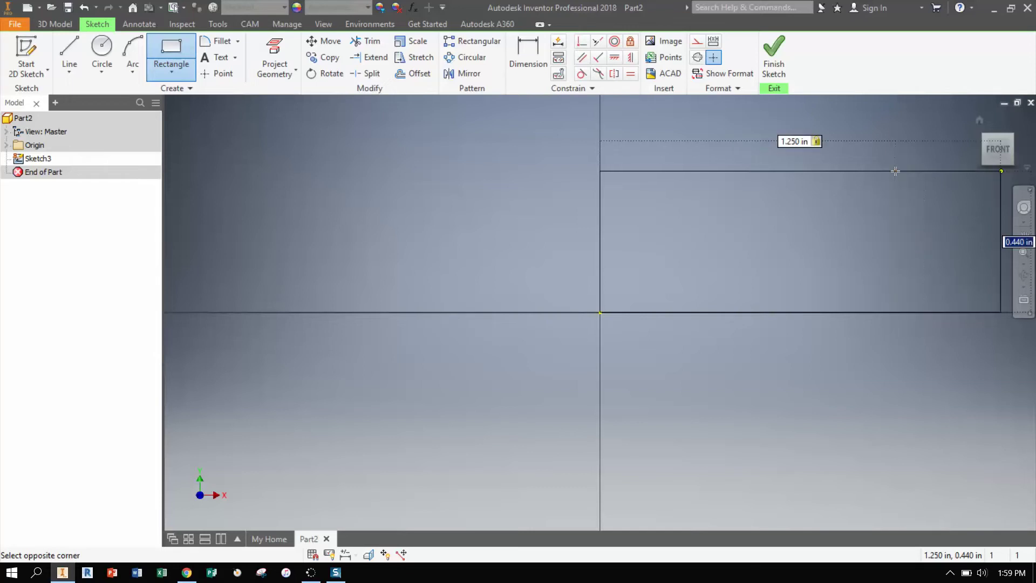
pyautogui.write('.625')
pyautogui.press('Return')
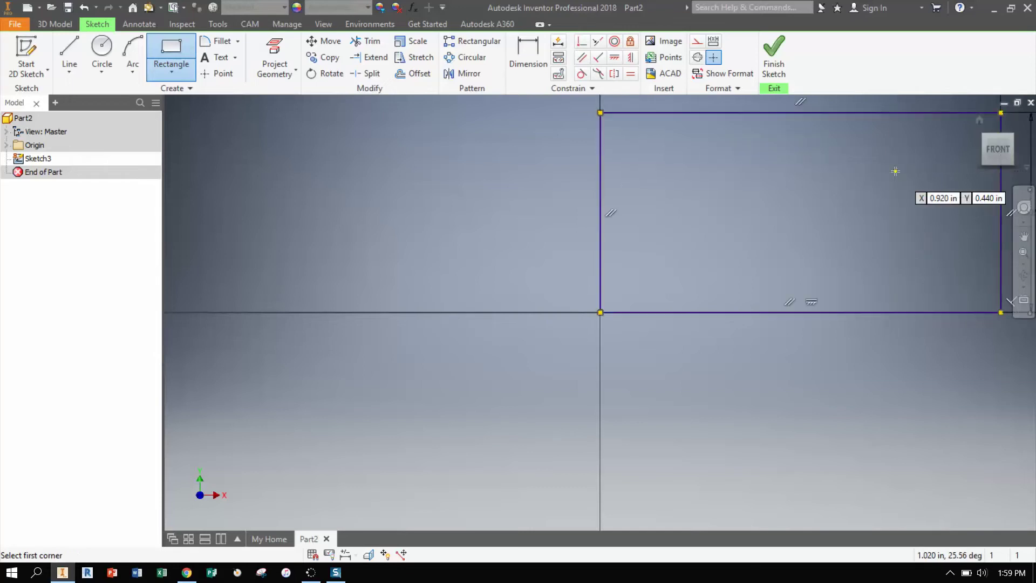
# Step: Finish the sketch and extrude the rectangle .375 into a solid block
pyautogui.click(768, 60)
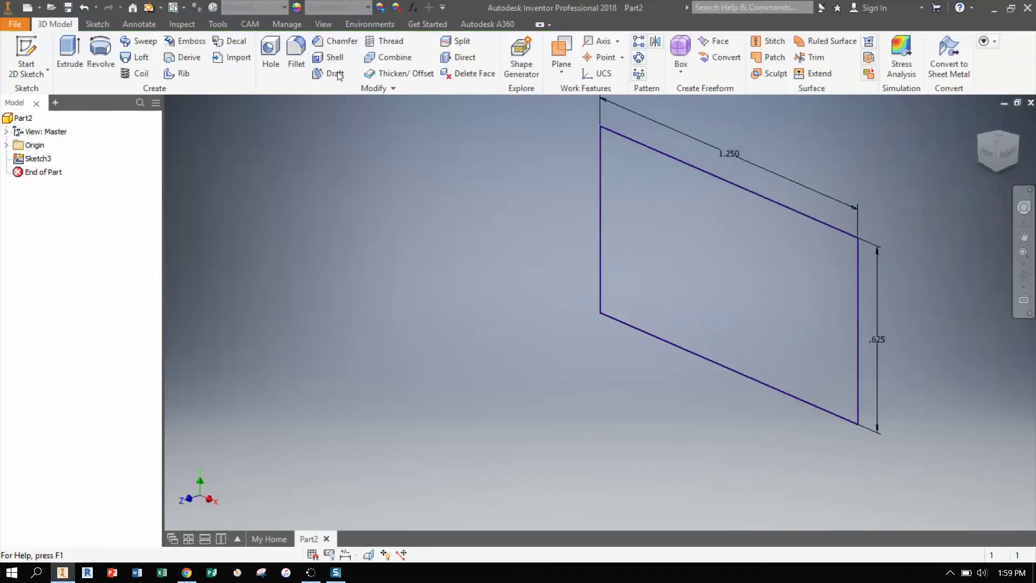
pyautogui.click(70, 54)
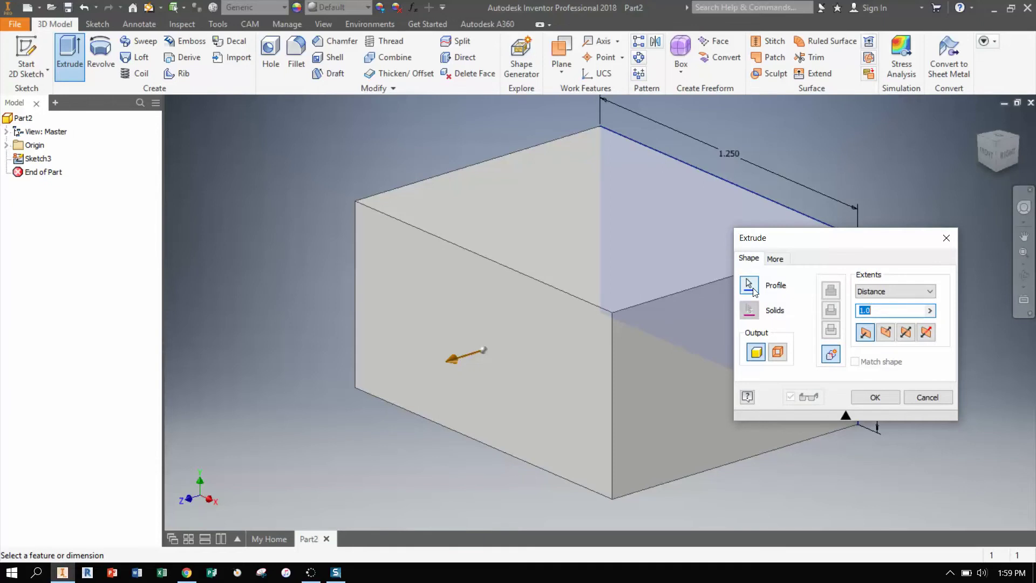
pyautogui.write('4 in')
pyautogui.press('Return')
pyautogui.keyDown('shift'); pyautogui.moveTo(365, 300); pyautogui.dragTo(727, 198, button='middle'); pyautogui.keyUp('shift')
pyautogui.moveTo(721, 264)
pyautogui.keyDown('shift'); pyautogui.mouseDown(button='middle')
pyautogui.moveTo(541, 333)
pyautogui.moveTo(624, 220)
pyautogui.moveTo(636, 238)
pyautogui.moveTo(601, 259)
pyautogui.mouseUp(button='middle'); pyautogui.keyUp('shift')
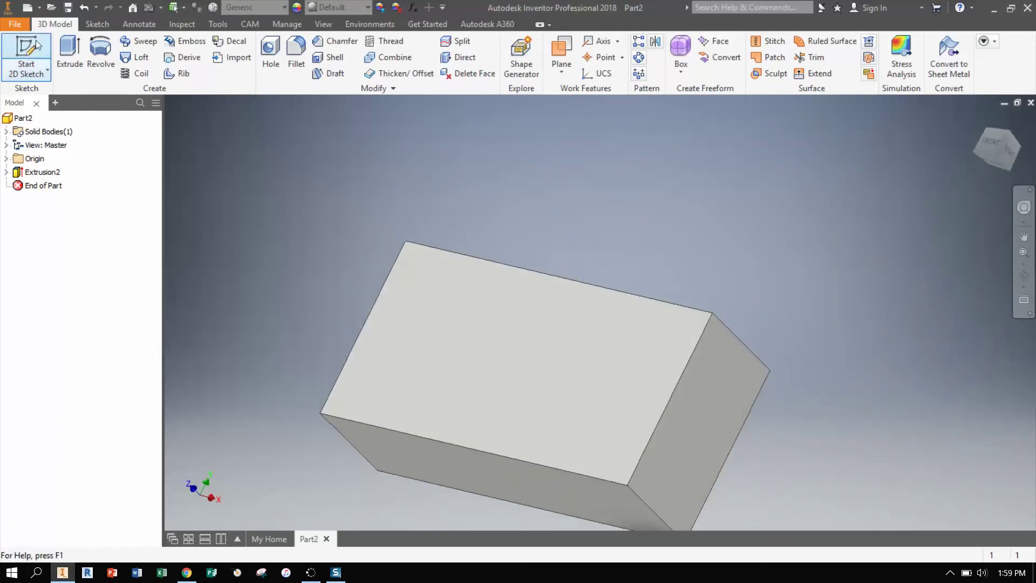
# Step: Start a sketch on the block's top face and project the face's edges into it
pyautogui.click(26, 61)
pyautogui.click(489, 385)
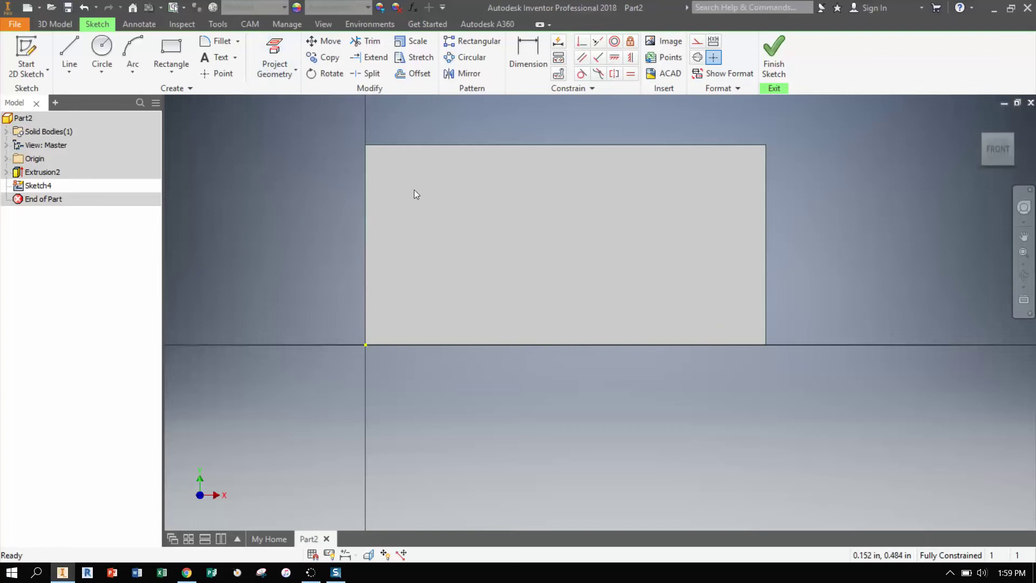
pyautogui.click(414, 73)
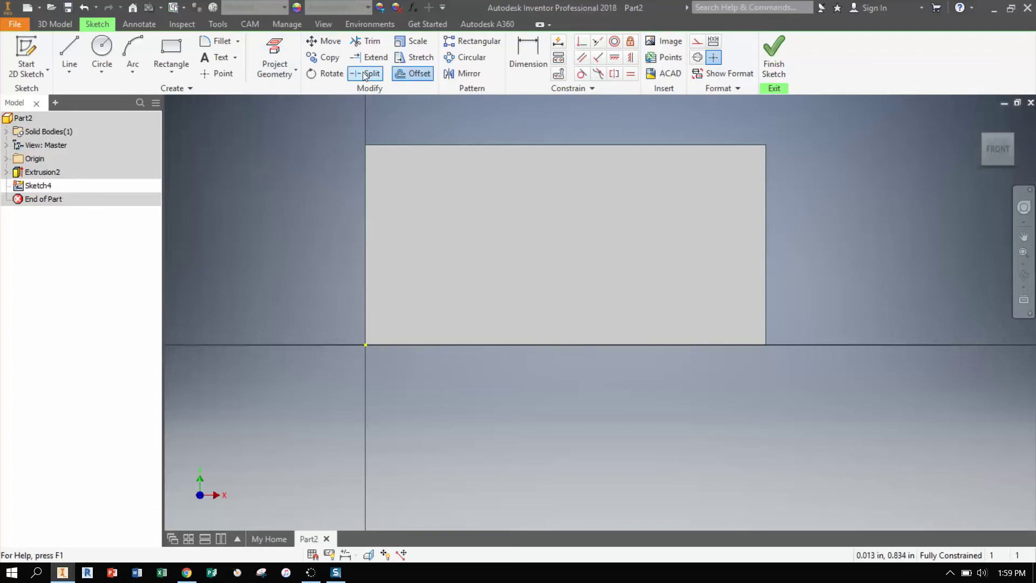
pyautogui.click(274, 48)
pyautogui.click(527, 224)
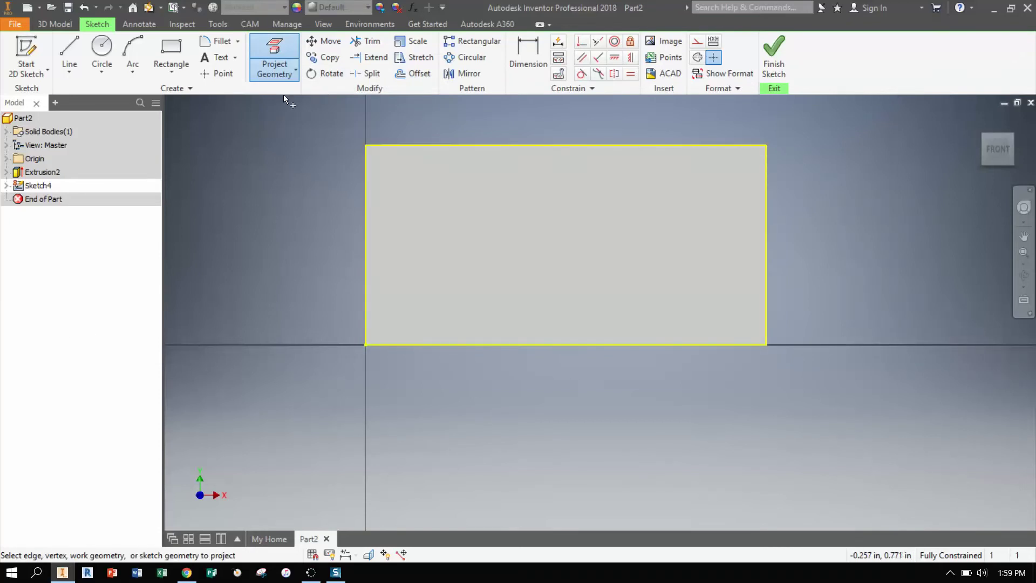
pyautogui.click(284, 51)
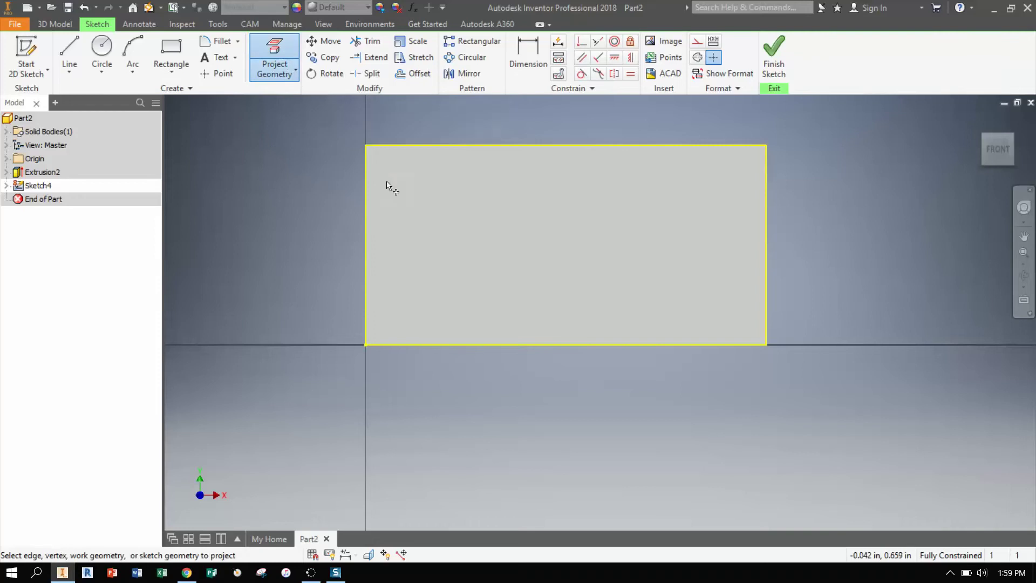
# Step: Offset the projected rectangle .07 inward to create the inner rectangle
pyautogui.click(413, 73)
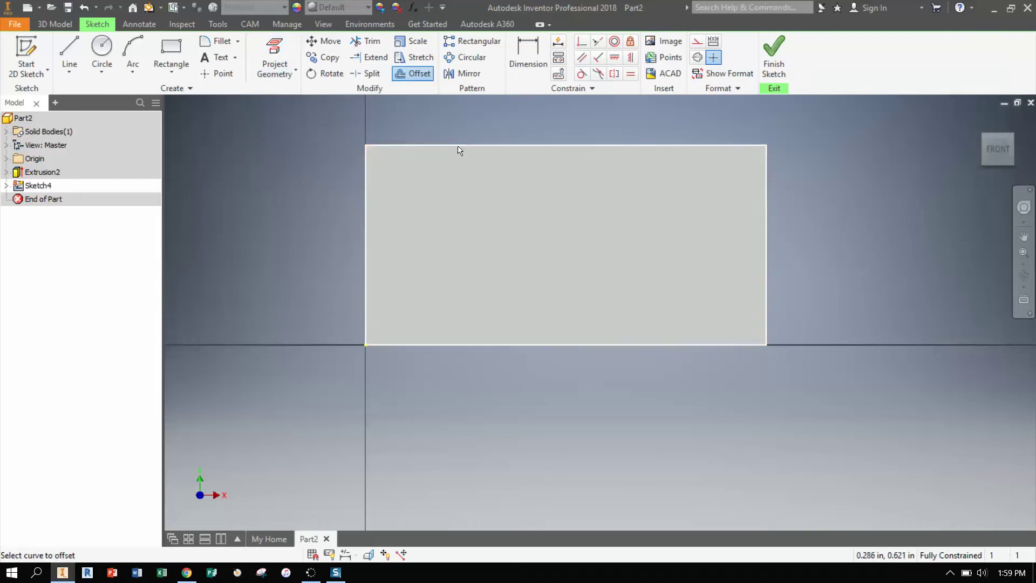
pyautogui.click(458, 149)
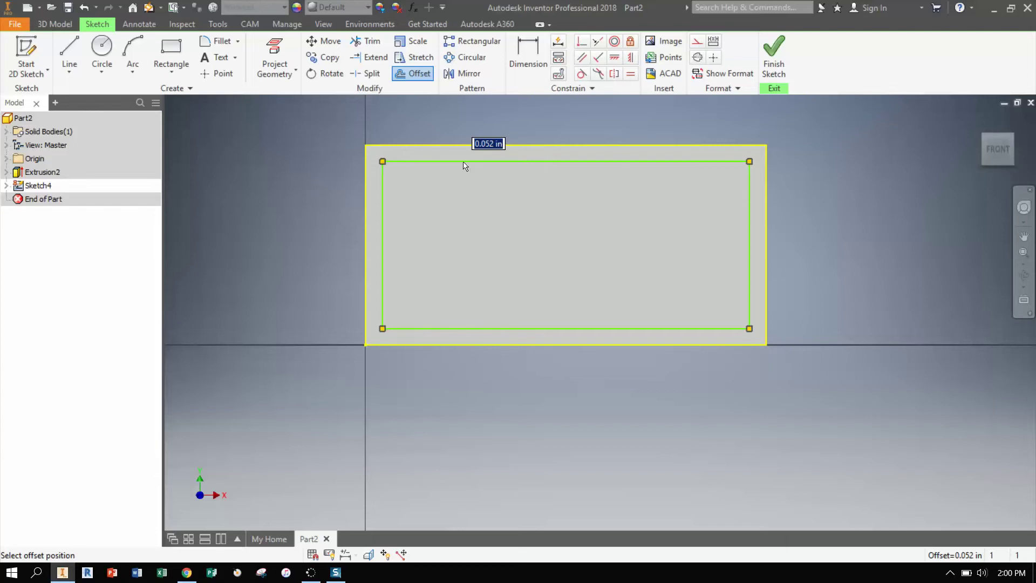
pyautogui.write('.07')
pyautogui.press('Return')
pyautogui.press('Escape')
pyautogui.moveTo(441, 173); pyautogui.dragTo(430, 160, button='middle')
# Step: Draw a .19 diameter circle inside the inner rectangle near its top-left corner
pyautogui.click(102, 51)
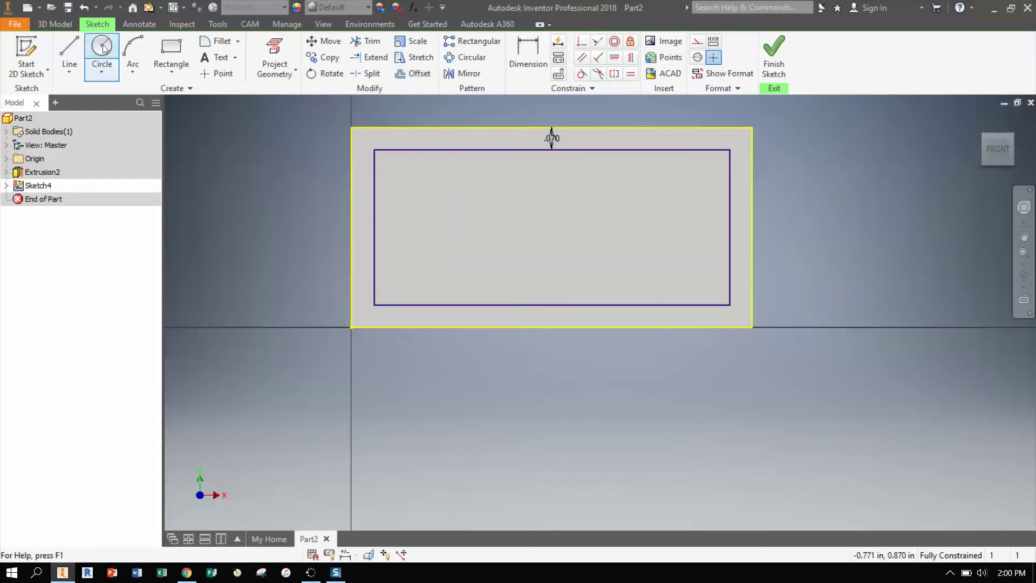
pyautogui.click(484, 192)
pyautogui.write('.19')
pyautogui.press('Return')
pyautogui.press('Escape')
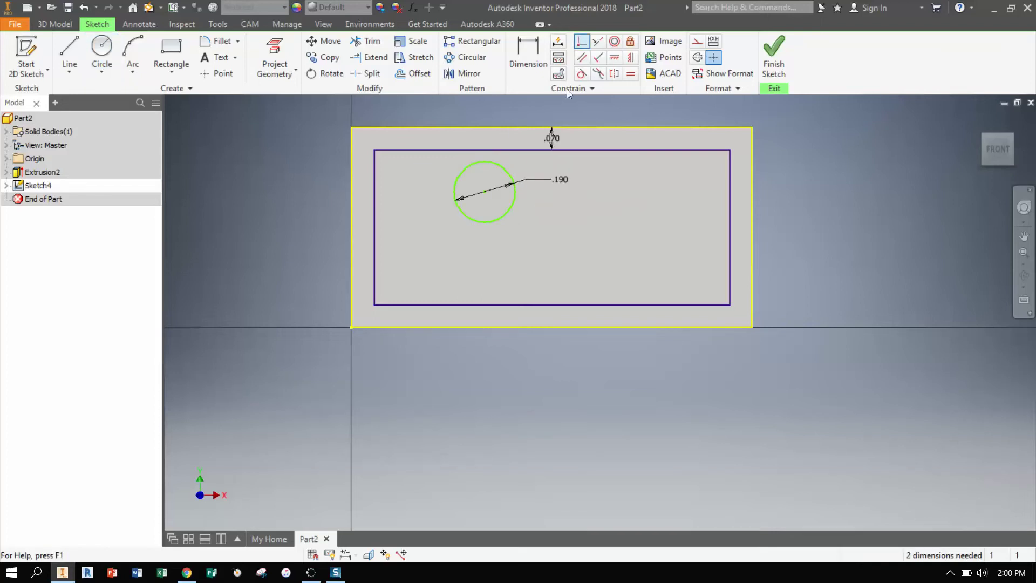
pyautogui.moveTo(485, 198)
pyautogui.mouseDown()
pyautogui.moveTo(399, 176)
pyautogui.moveTo(398, 261)
pyautogui.moveTo(421, 212)
pyautogui.moveTo(474, 208)
pyautogui.mouseUp()
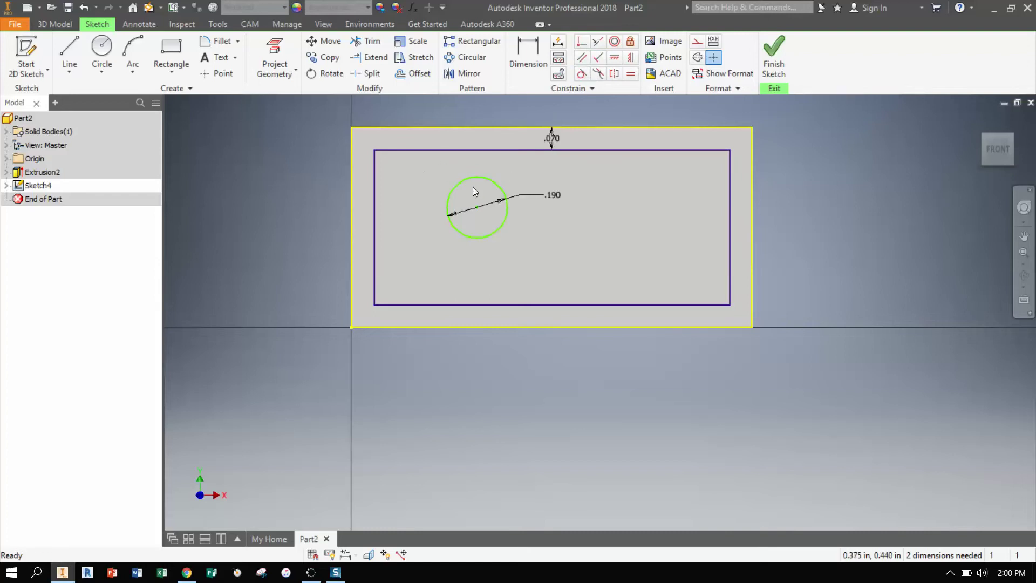
# Step: Constrain the circle tangent to the inner rectangle's top and left edges
pyautogui.click(582, 75)
pyautogui.click(489, 181)
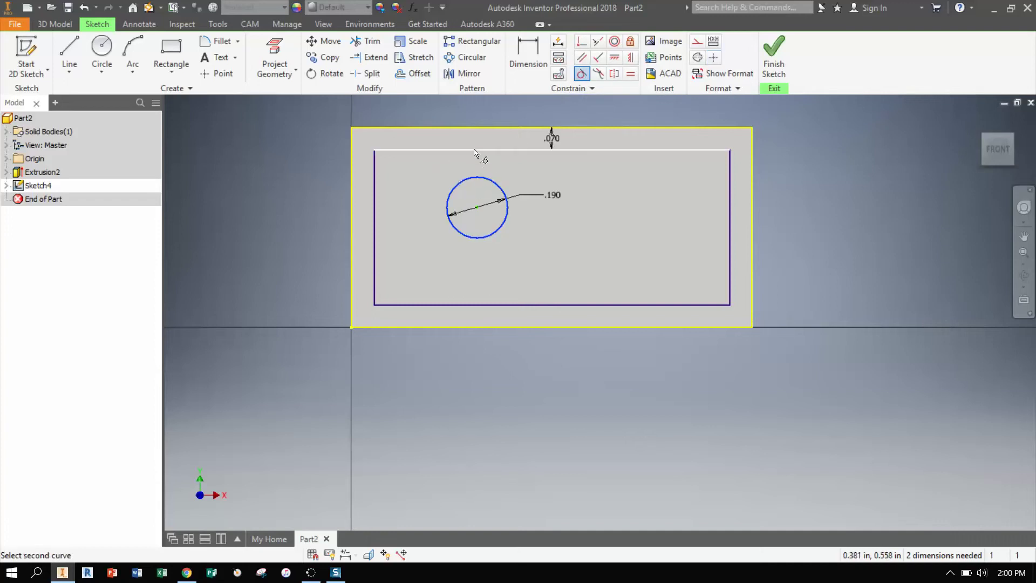
pyautogui.click(550, 146)
pyautogui.press('Escape')
pyautogui.hotkey('ctrl', 'c')
pyautogui.hotkey('ctrl', 'v')
pyautogui.moveTo(515, 230)
pyautogui.mouseDown()
pyautogui.moveTo(570, 229)
pyautogui.moveTo(507, 229)
pyautogui.mouseUp()
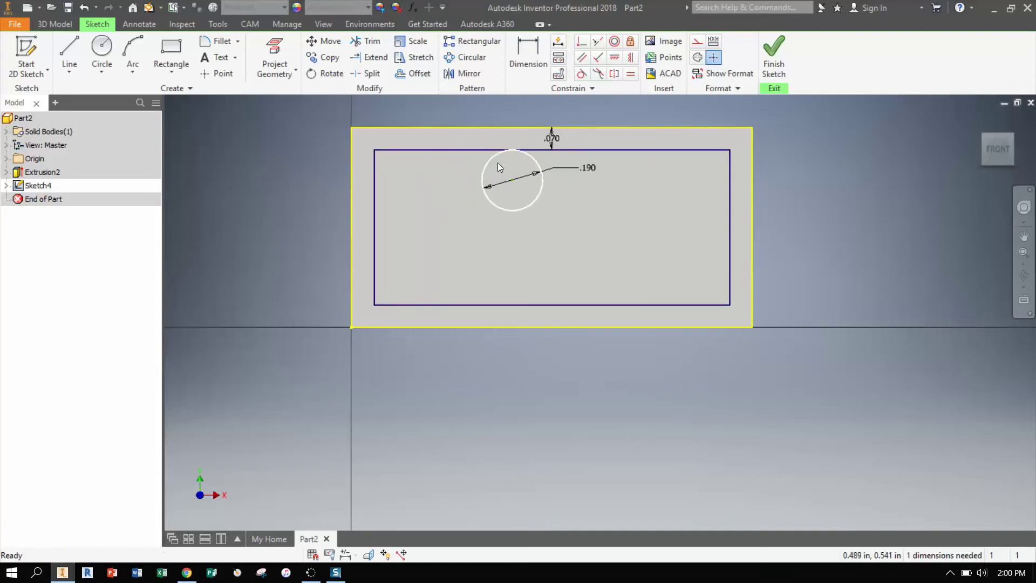
pyautogui.click(583, 73)
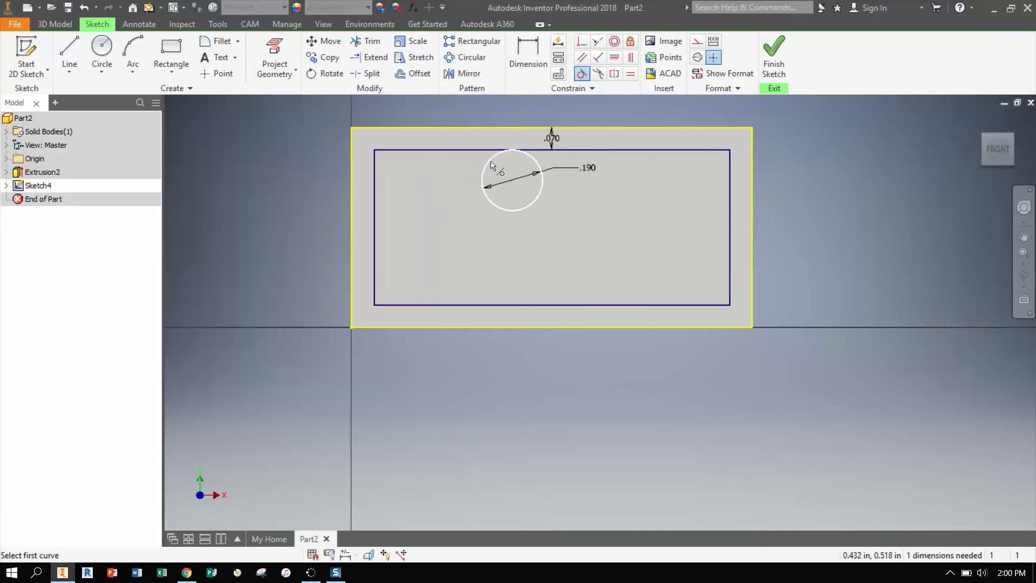
pyautogui.click(492, 162)
pyautogui.click(375, 190)
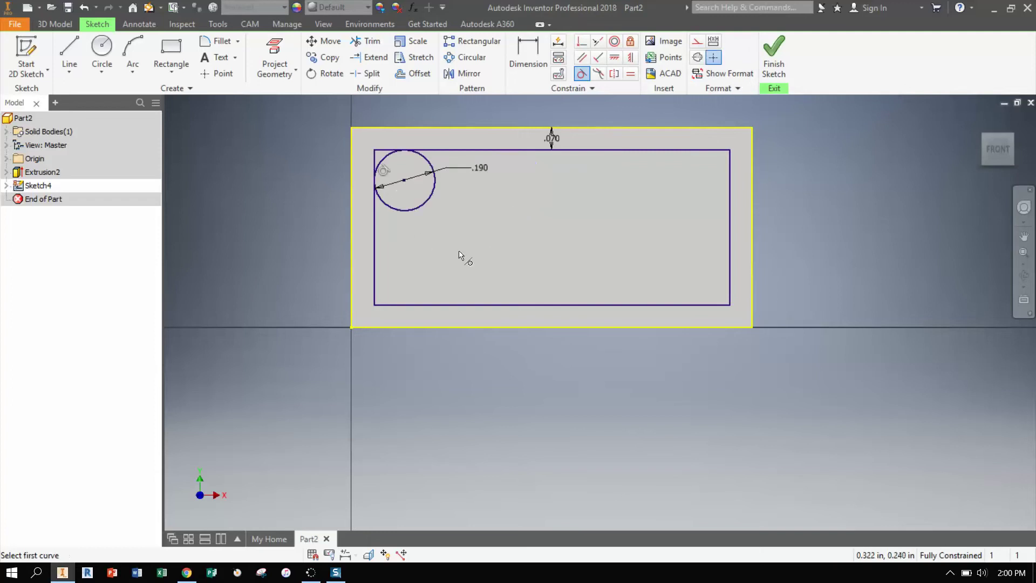
pyautogui.press('Escape')
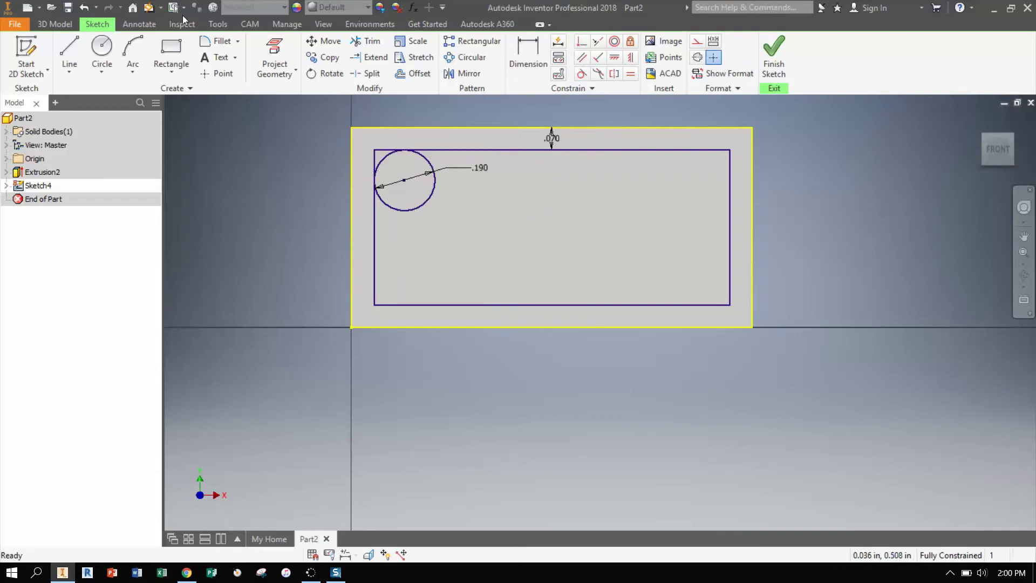
# Step: Add a second .190 circle tangent to the left and bottom inner edges
pyautogui.click(102, 48)
pyautogui.click(524, 251)
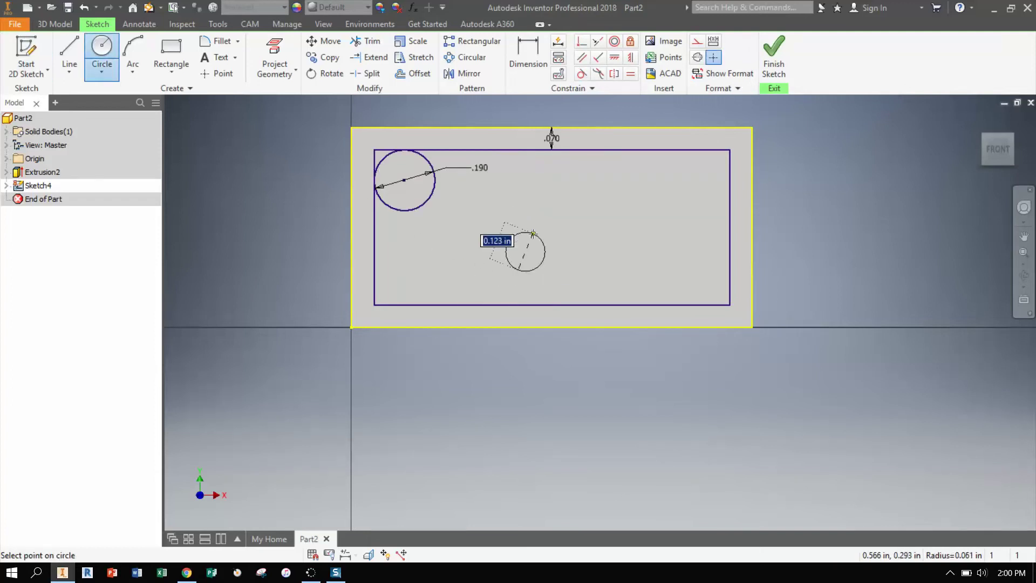
pyautogui.press('Return')
pyautogui.press('Escape')
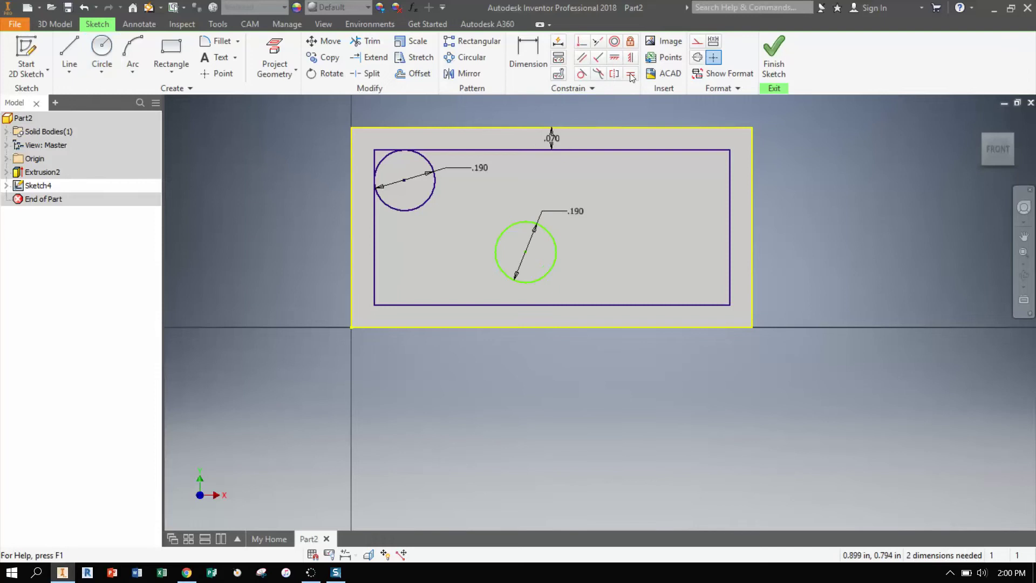
pyautogui.click(581, 73)
pyautogui.click(497, 252)
pyautogui.click(375, 277)
pyautogui.click(429, 273)
pyautogui.click(425, 305)
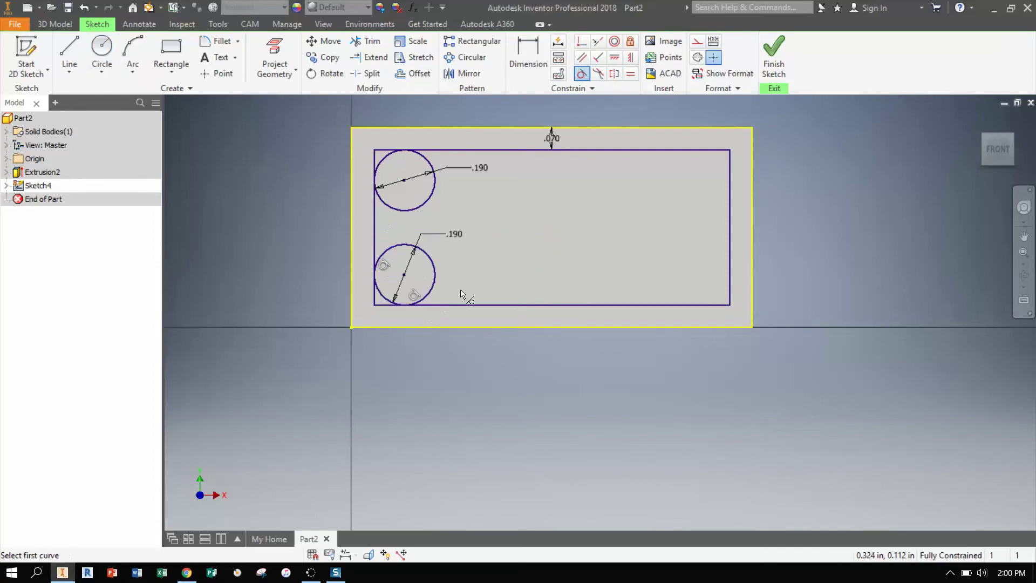
pyautogui.press('Escape')
# Step: Add a third .190 circle tangent to the top and right inner edges
pyautogui.click(102, 52)
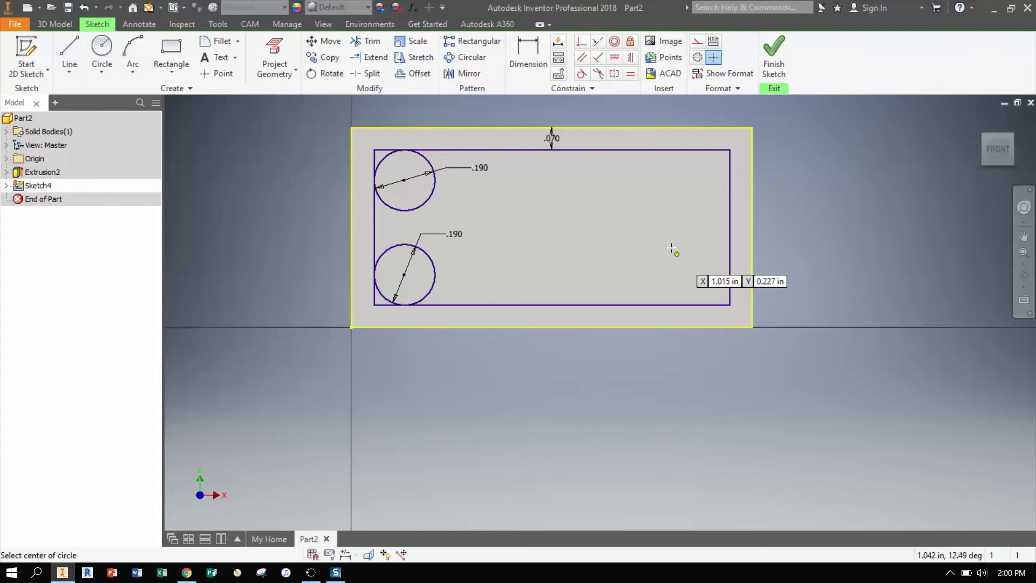
pyautogui.click(659, 232)
pyautogui.write('.190')
pyautogui.press('Return')
pyautogui.press('Escape')
pyautogui.click(581, 73)
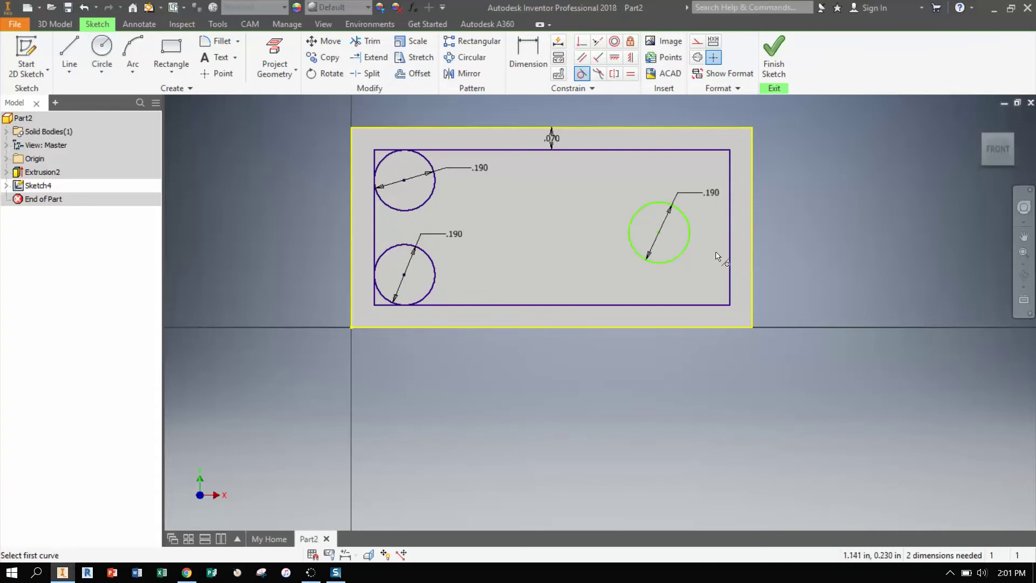
pyautogui.click(690, 232)
pyautogui.click(701, 148)
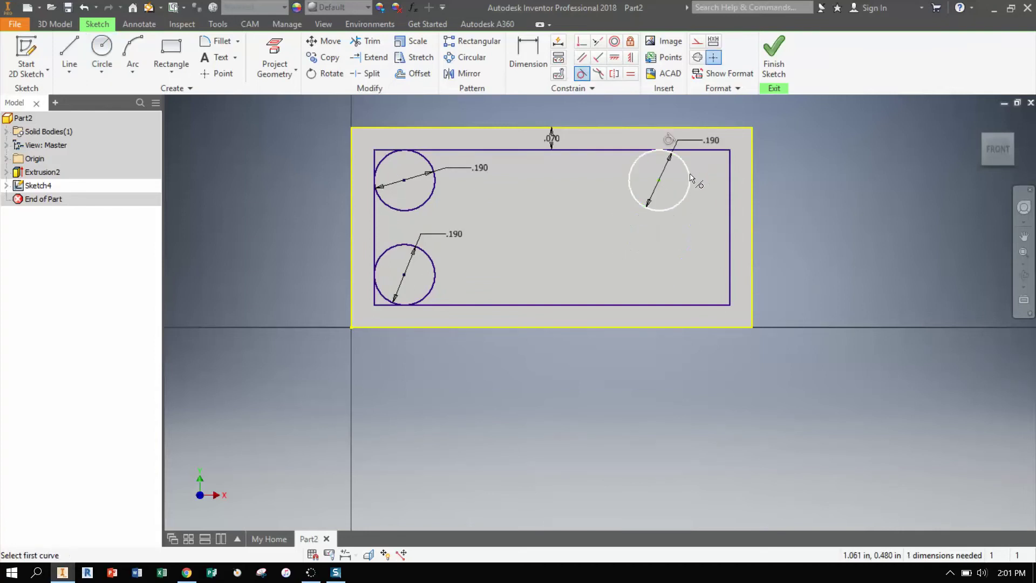
pyautogui.click(729, 190)
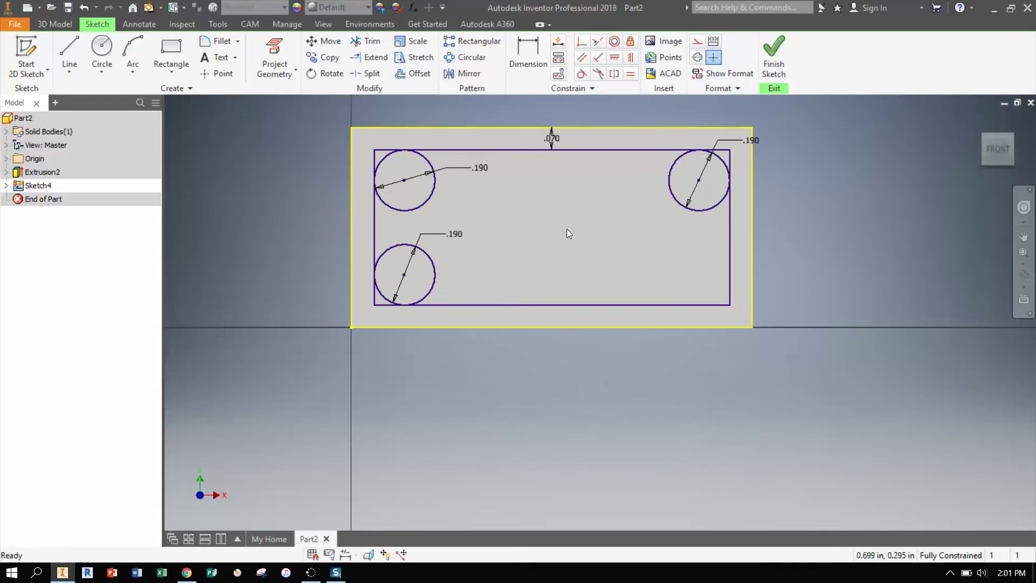
pyautogui.press('Escape')
# Step: Add a fourth .190 circle tangent to the right and bottom inner edges
pyautogui.press('c')
pyautogui.click(625, 249)
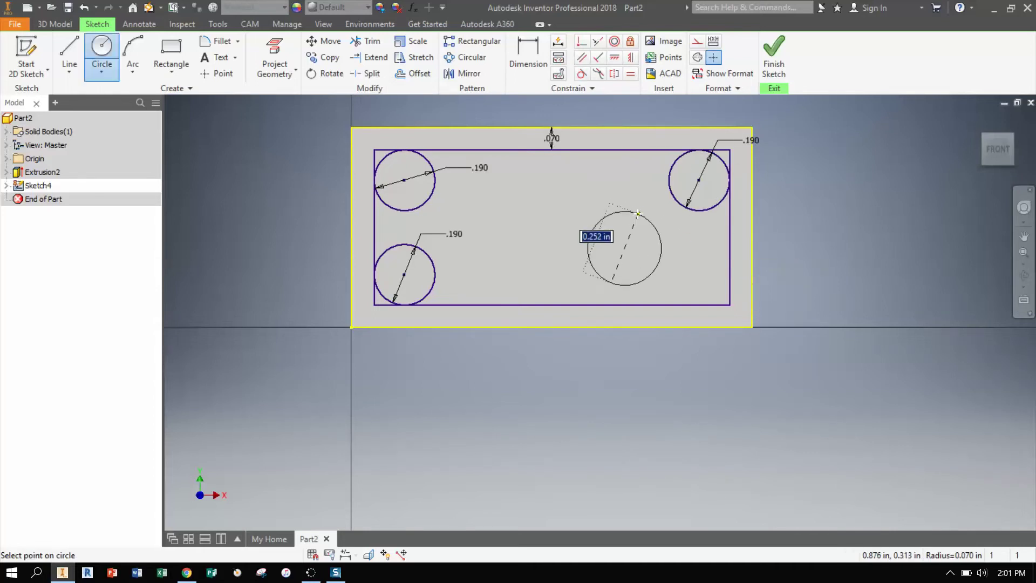
pyautogui.write('.190')
pyautogui.press('Return')
pyautogui.press('Escape')
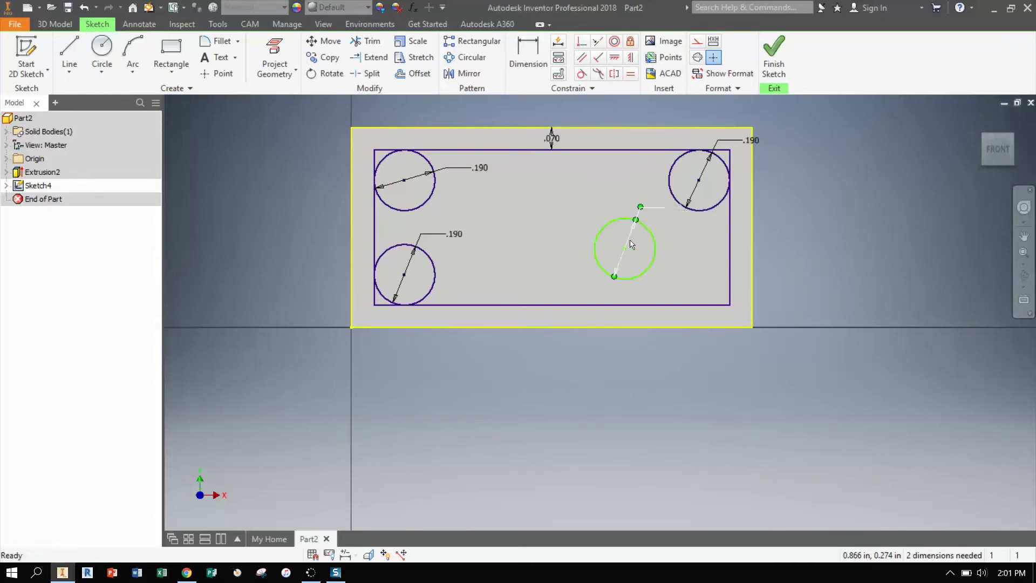
pyautogui.click(581, 74)
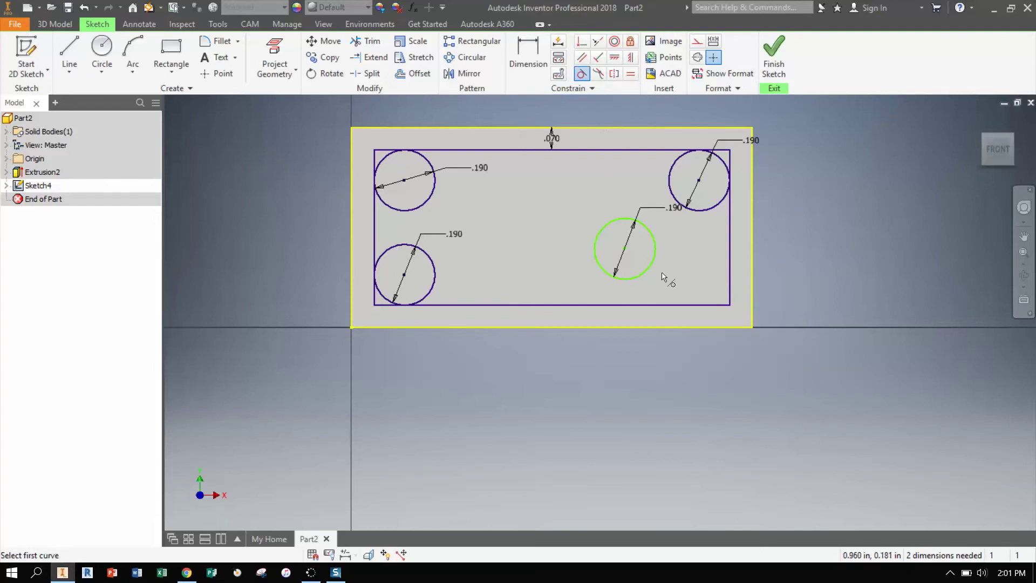
pyautogui.click(654, 245)
pyautogui.click(730, 240)
pyautogui.click(701, 278)
pyautogui.click(699, 305)
pyautogui.press('Escape')
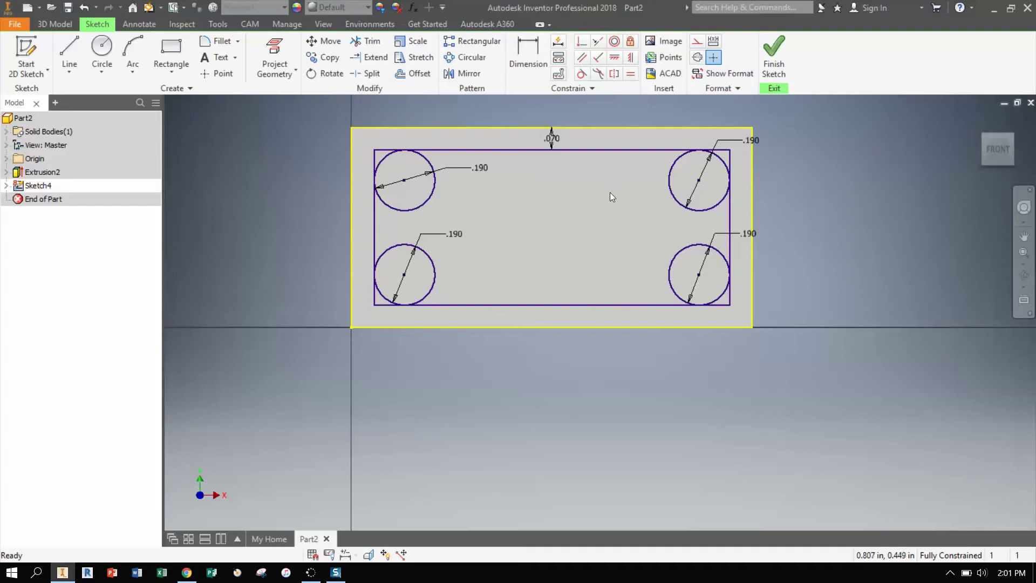
pyautogui.moveTo(539, 164); pyautogui.dragTo(518, 183, button='middle')
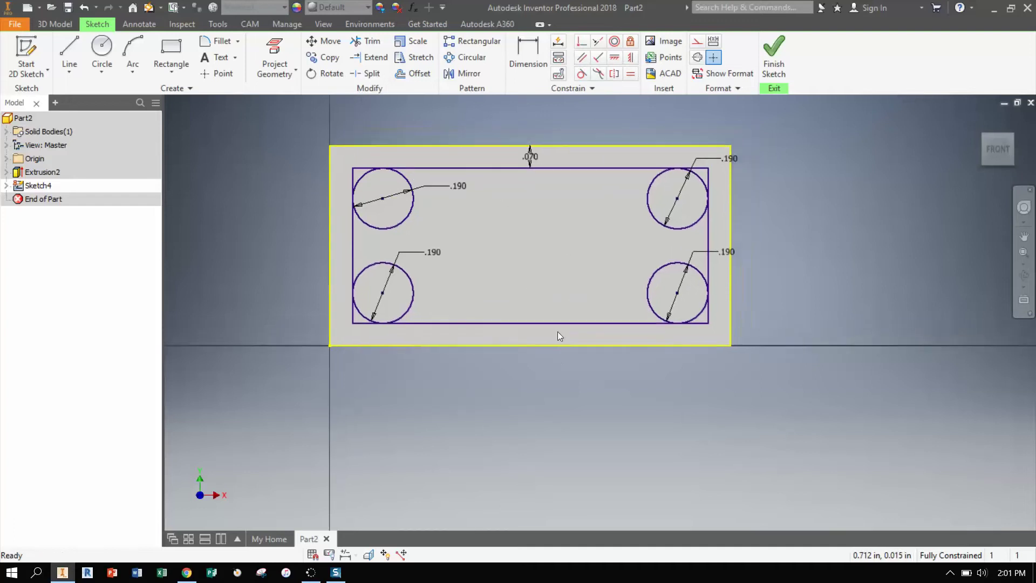
# Step: Draw a .19 circle near the top middle and make it tangent to the top edge
pyautogui.click(95, 50)
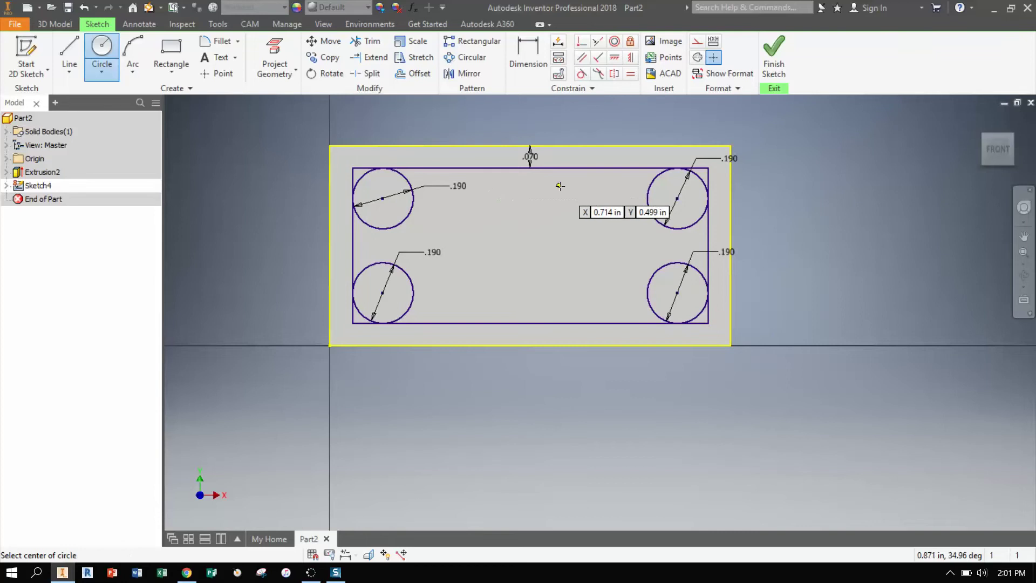
pyautogui.click(576, 198)
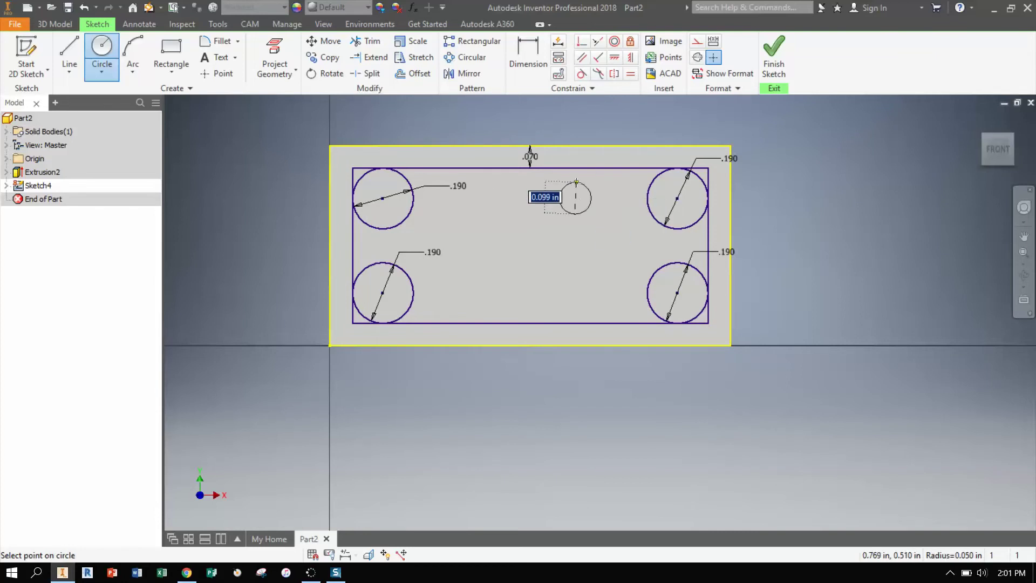
pyautogui.write('.19')
pyautogui.press('Return')
pyautogui.press('Escape')
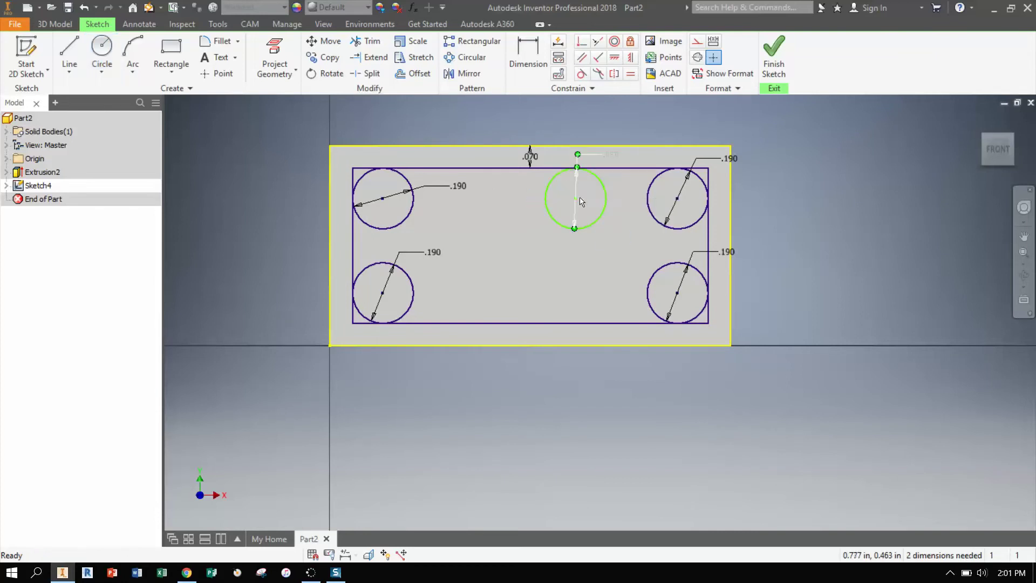
pyautogui.moveTo(571, 202); pyautogui.dragTo(565, 228)
pyautogui.press('d')
pyautogui.click(581, 73)
pyautogui.click(592, 232)
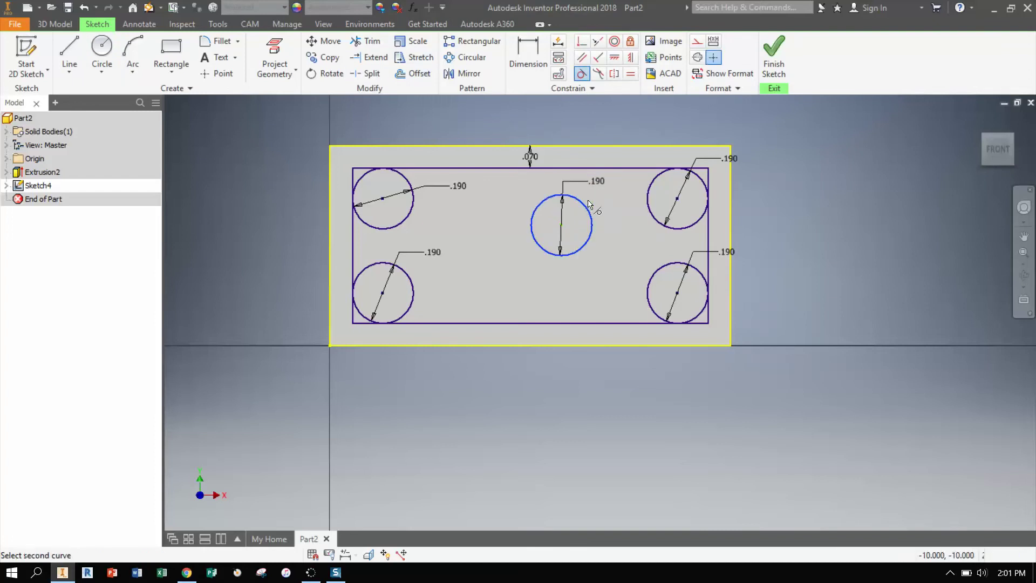
pyautogui.click(592, 169)
pyautogui.press('Escape')
# Step: Copy and paste the new circle, then undo the pasted copy
pyautogui.click(557, 200)
pyautogui.hotkey('ctrl', 'c')
pyautogui.hotkey('ctrl', 'v')
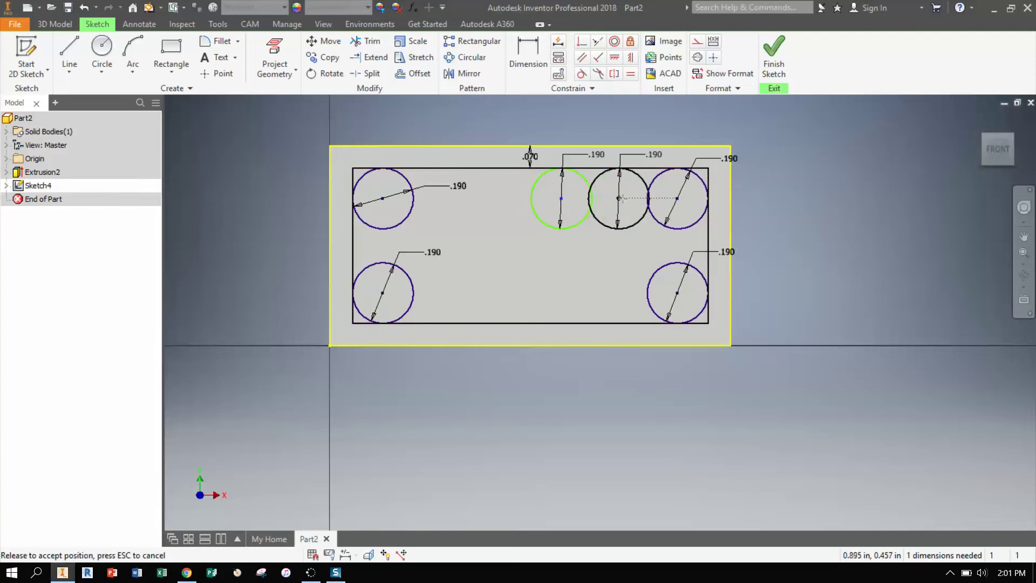
pyautogui.click(572, 198)
pyautogui.hotkey('ctrl', 'z')
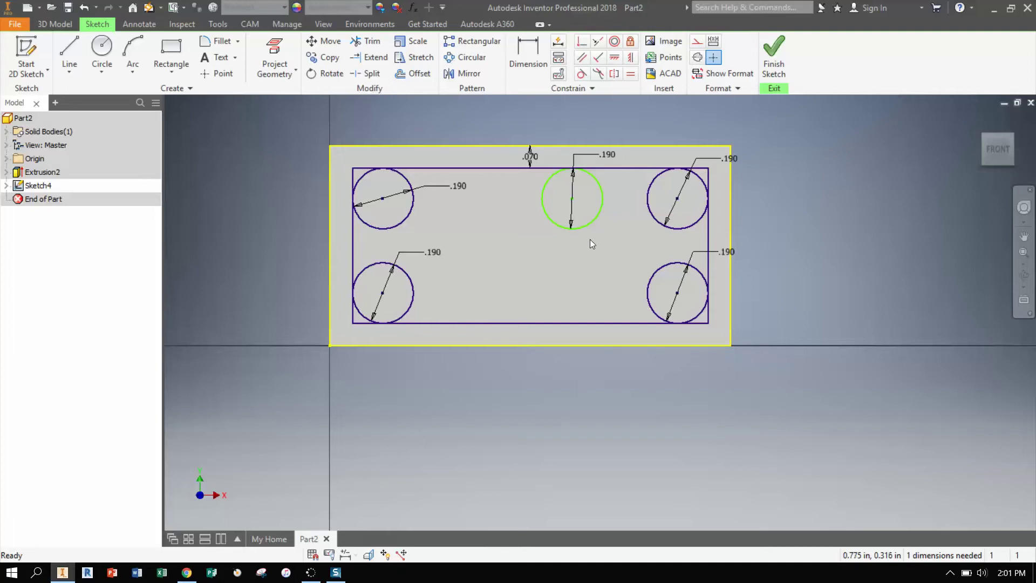
# Step: Dimension the spacing between this circle and the top-right circle's centres to .310
pyautogui.press('d')
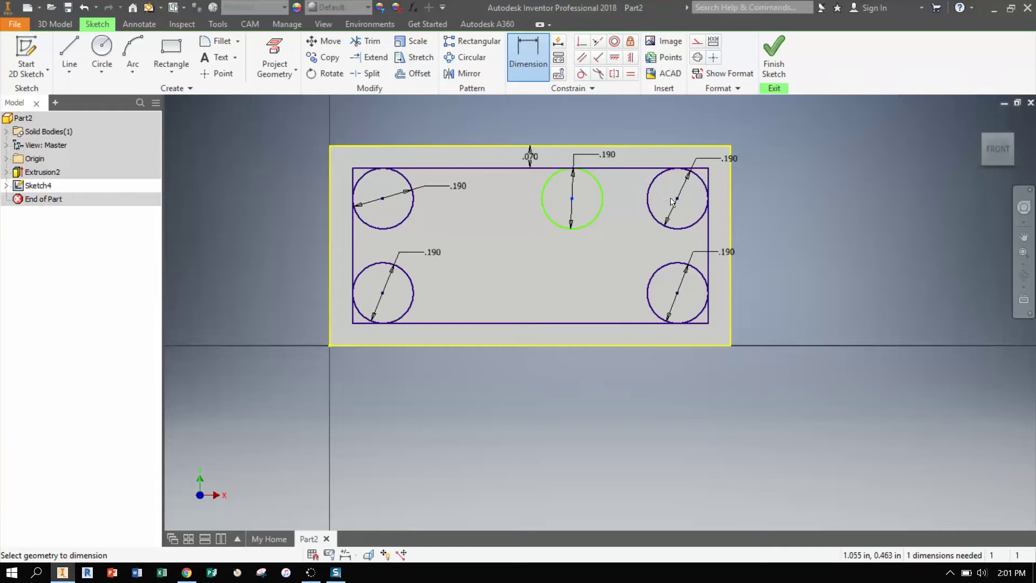
pyautogui.click(679, 202)
pyautogui.click(613, 249)
pyautogui.write('.5-1.90')
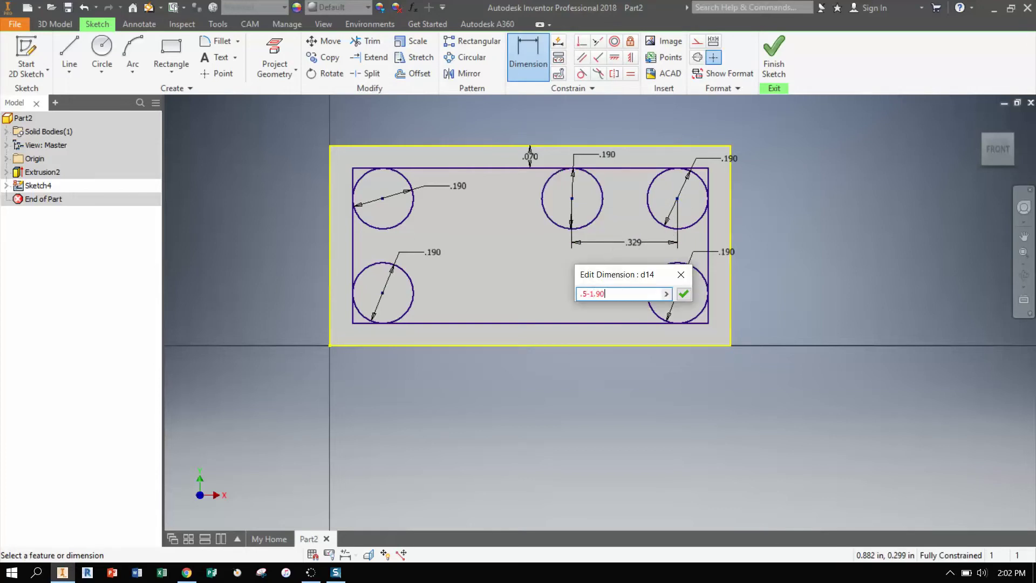
pyautogui.press('Return')
pyautogui.press('Return')
pyautogui.press('Return')
pyautogui.press('Escape')
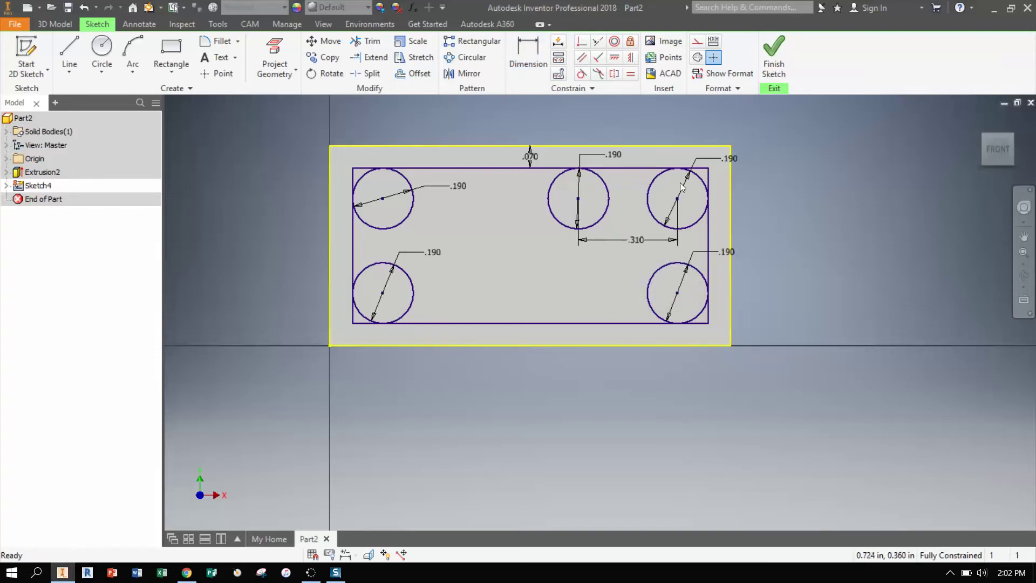
# Step: Draw a .19 circle near the top left and make it tangent to the top edge
pyautogui.click(101, 48)
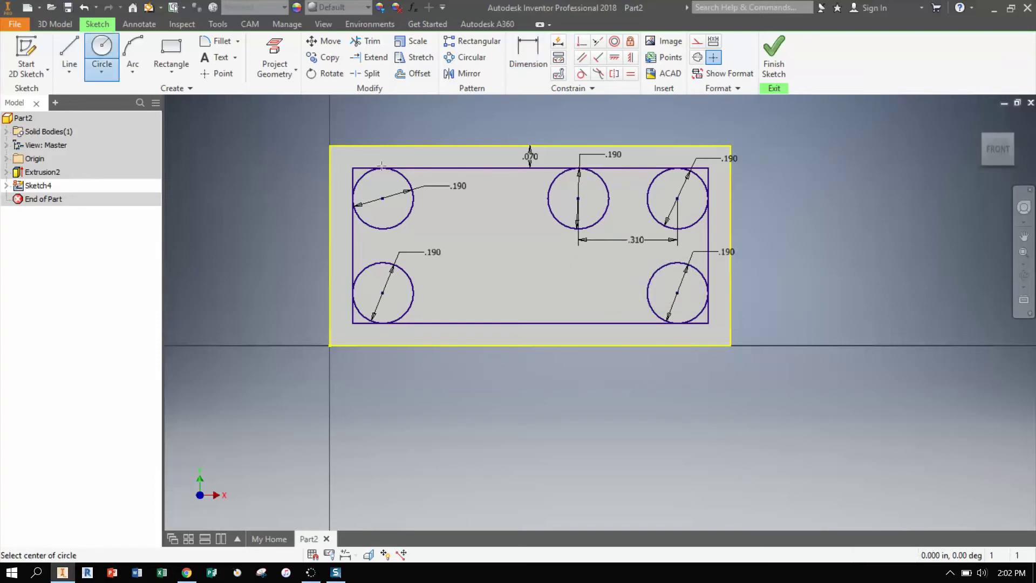
pyautogui.click(470, 198)
pyautogui.write('.19')
pyautogui.press('Return')
pyautogui.press('Escape')
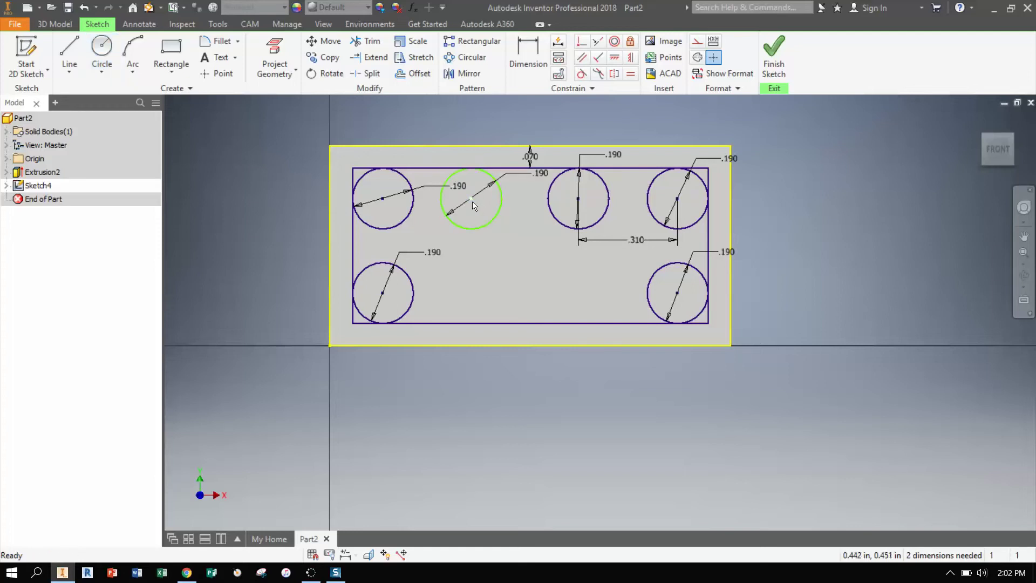
pyautogui.moveTo(470, 198); pyautogui.dragTo(475, 228)
pyautogui.click(581, 73)
pyautogui.click(481, 199)
pyautogui.click(481, 169)
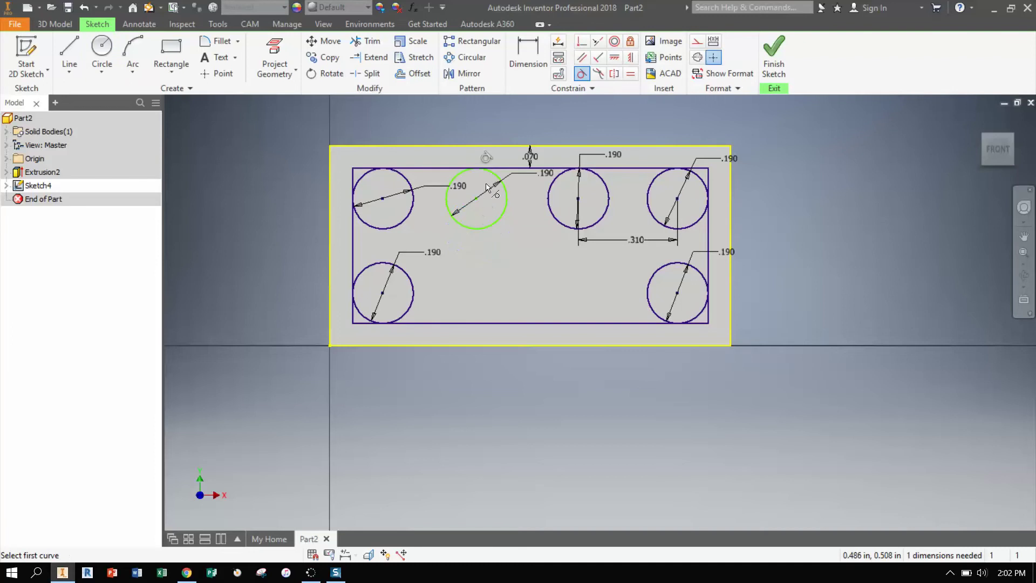
# Step: Dimension its centre .310 from the top-left circle's centre
pyautogui.press('d')
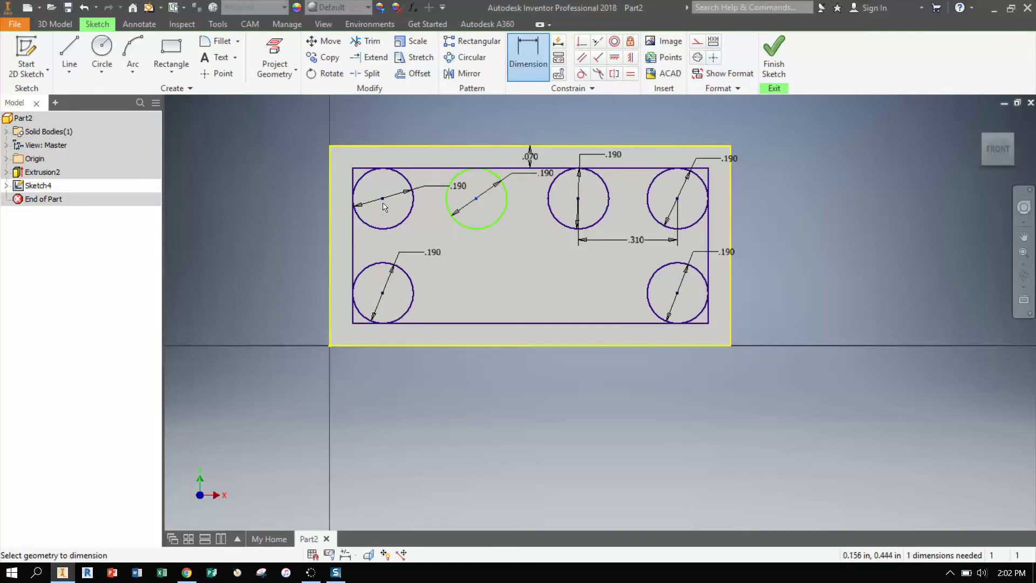
pyautogui.click(383, 199)
pyautogui.click(476, 198)
pyautogui.click(432, 111)
pyautogui.write('.310')
pyautogui.press('Return')
pyautogui.press('Escape')
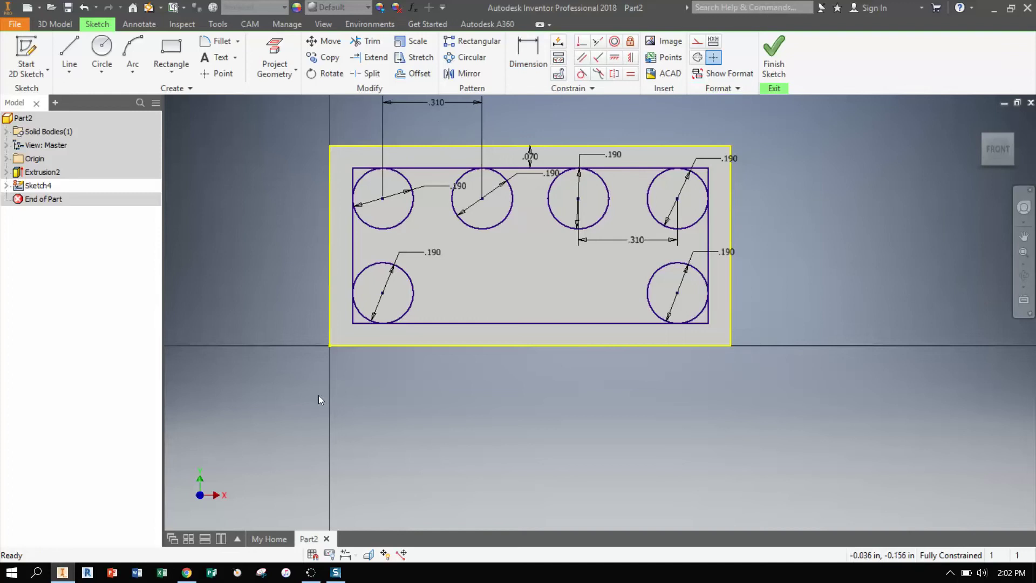
# Step: Draw a .190 circle near the lower middle and make it tangent to the bottom edge
pyautogui.click(101, 51)
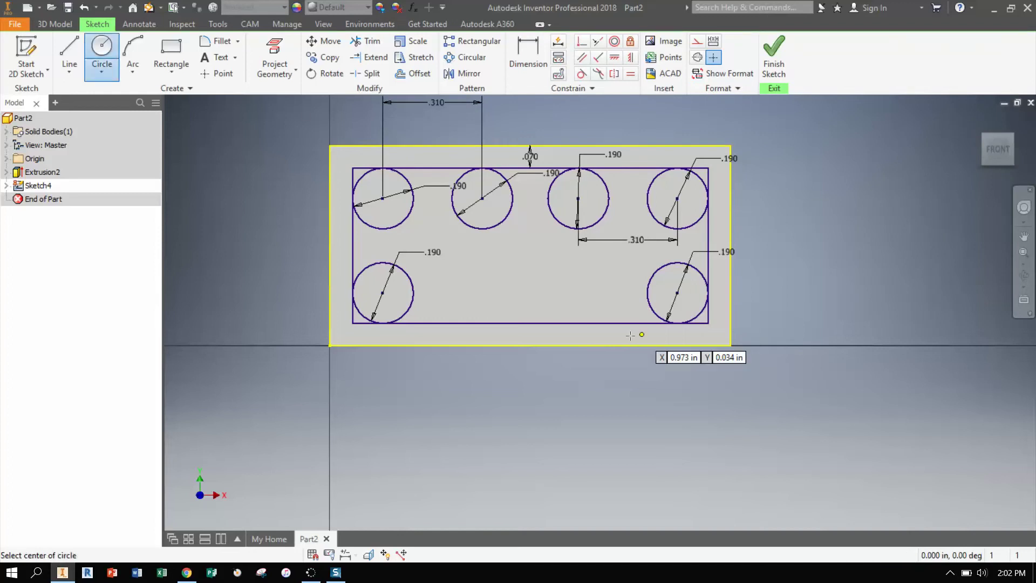
pyautogui.click(523, 280)
pyautogui.write('.190')
pyautogui.press('Return')
pyautogui.press('Escape')
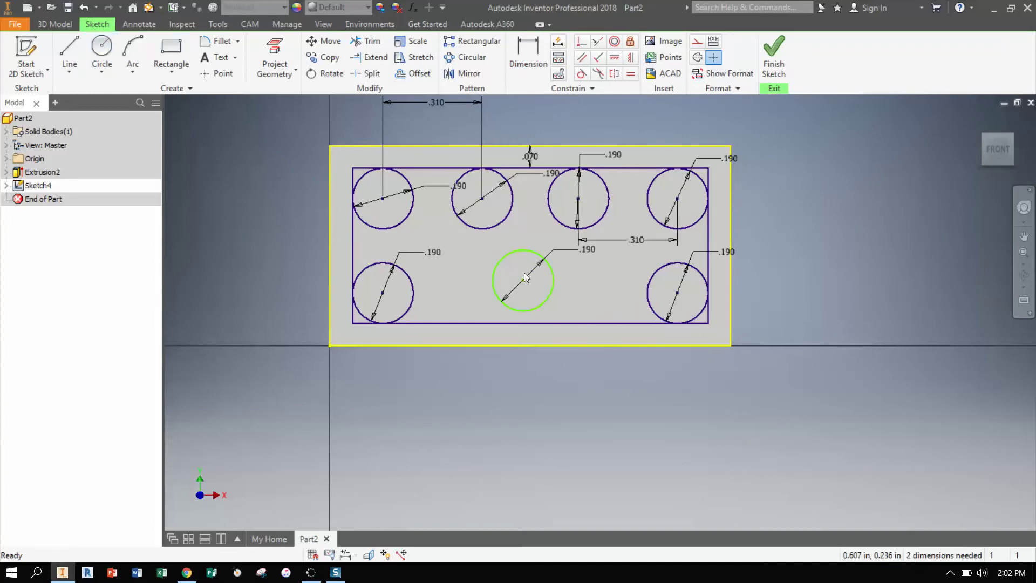
pyautogui.press('d')
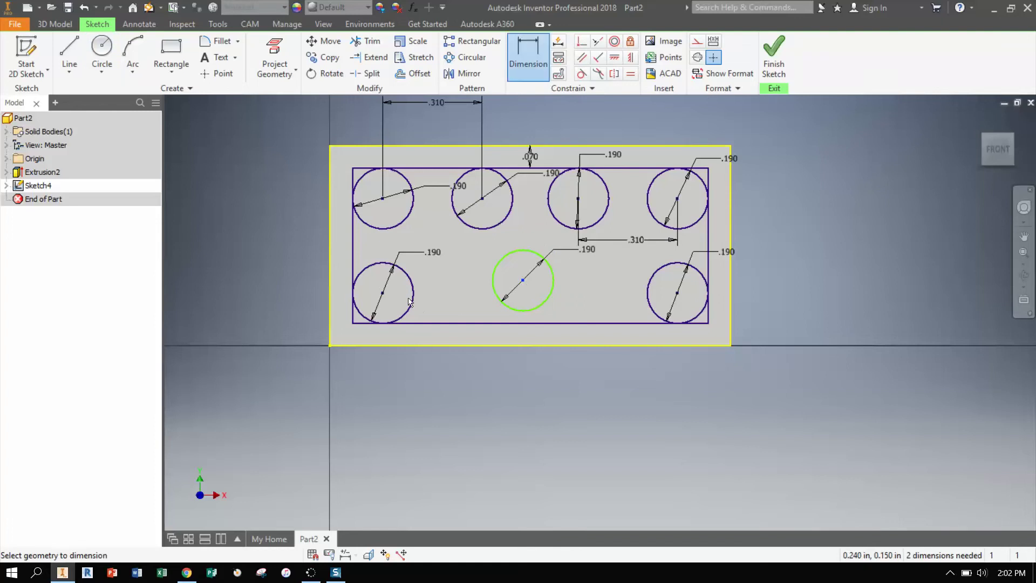
pyautogui.click(382, 293)
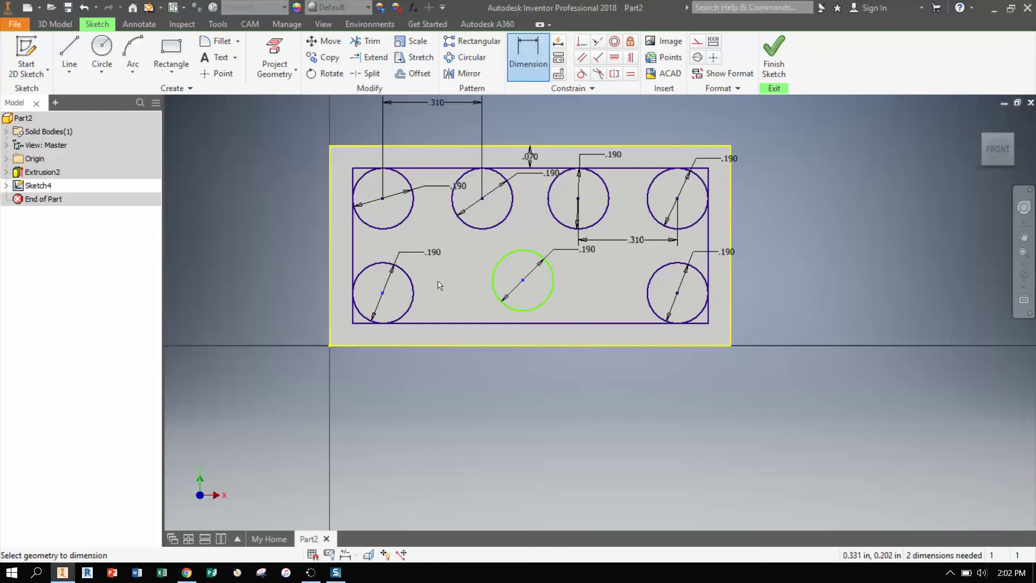
pyautogui.press('Escape')
pyautogui.press('Escape')
pyautogui.click(581, 73)
pyautogui.click(526, 313)
pyautogui.click(529, 323)
# Step: Dimension its centre .310 from the bottom-left circle's centre
pyautogui.press('d')
pyautogui.click(383, 293)
pyautogui.click(522, 293)
pyautogui.click(440, 290)
pyautogui.write('.310')
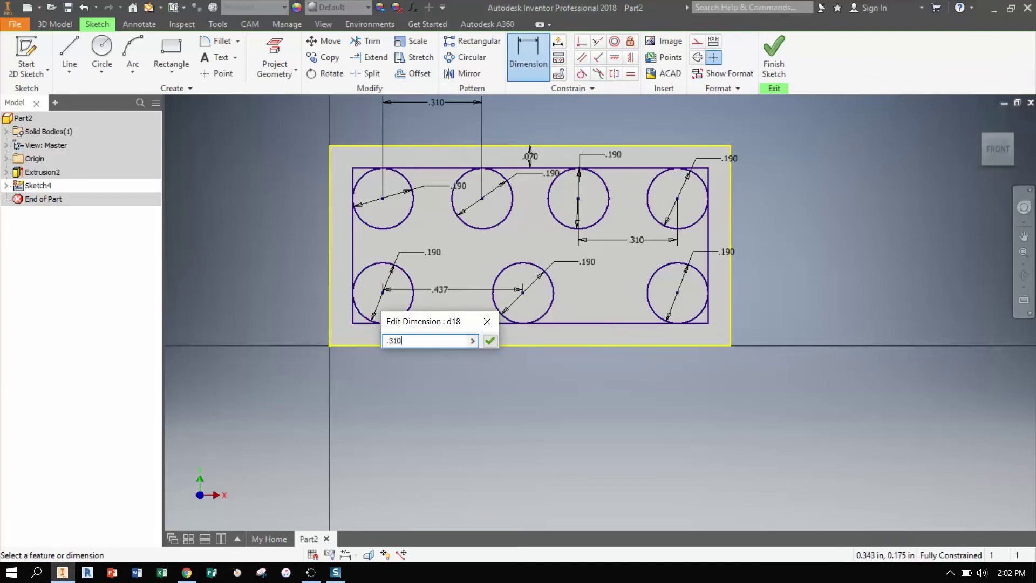
pyautogui.press('Return')
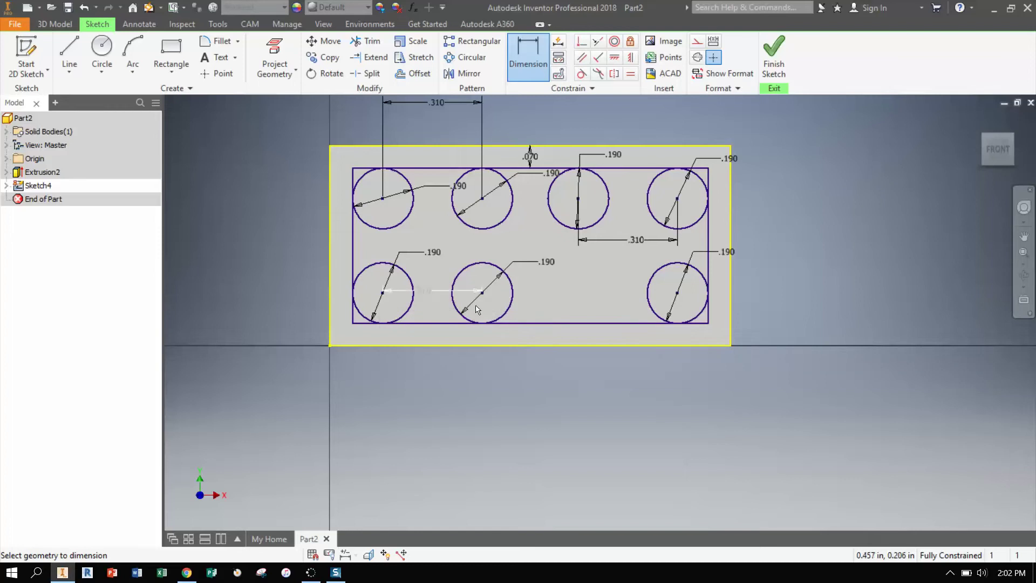
# Step: Draw an eighth .190 circle at the lower right, dimensioned .310 from the bottom-right circle
pyautogui.click(102, 51)
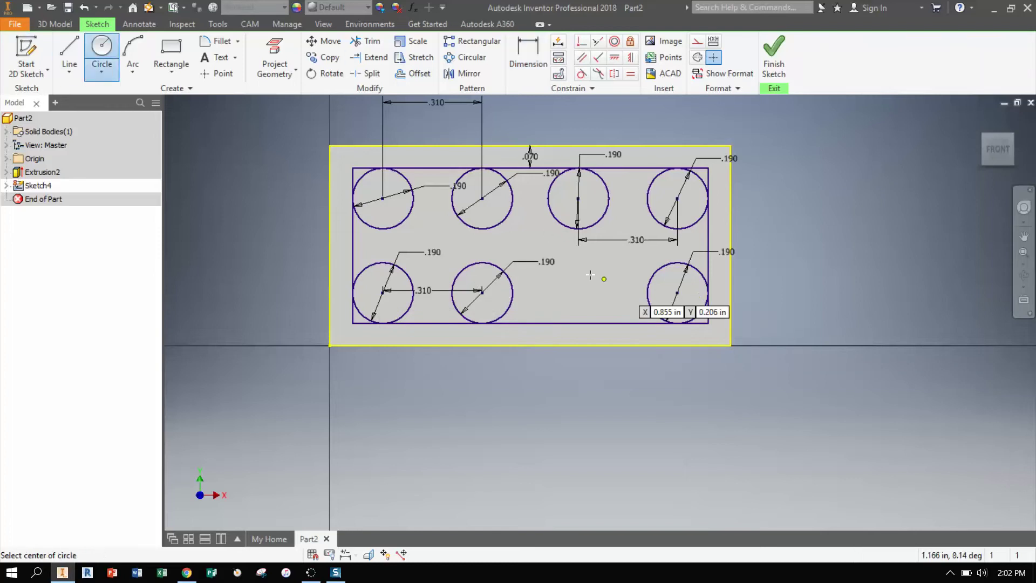
pyautogui.click(578, 293)
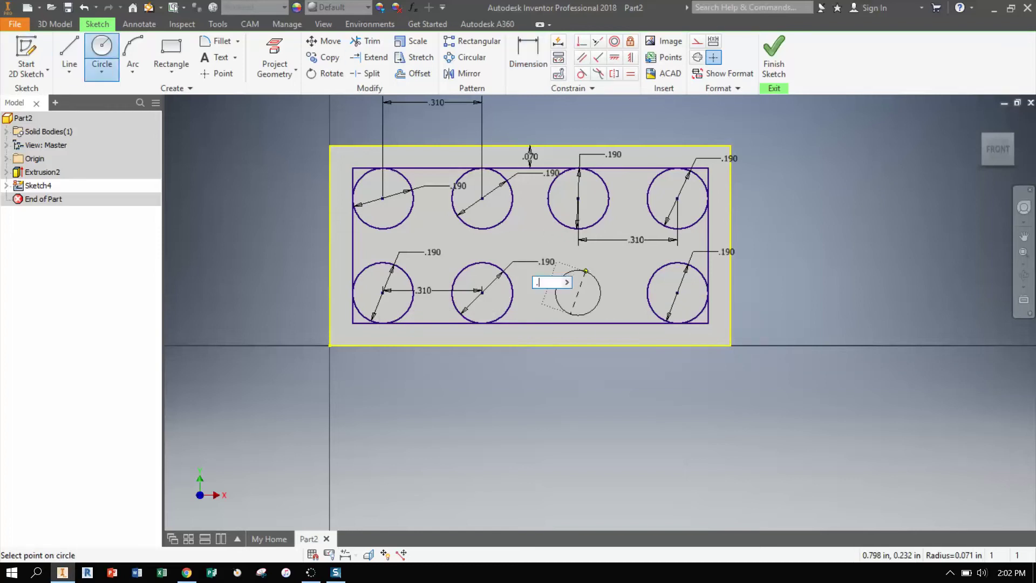
pyautogui.press('Return')
pyautogui.press('d')
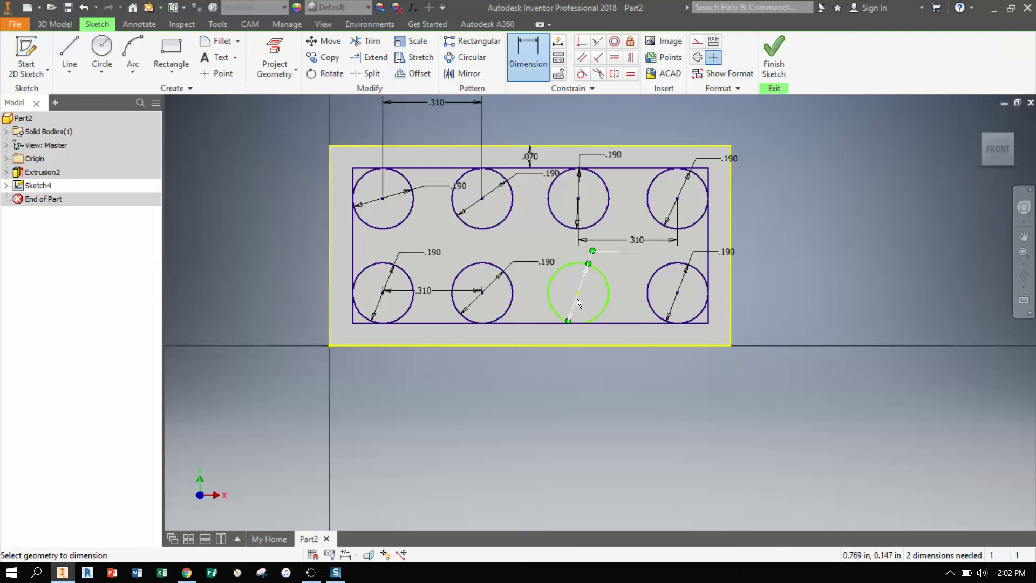
pyautogui.click(599, 273)
pyautogui.click(626, 251)
pyautogui.press('Return')
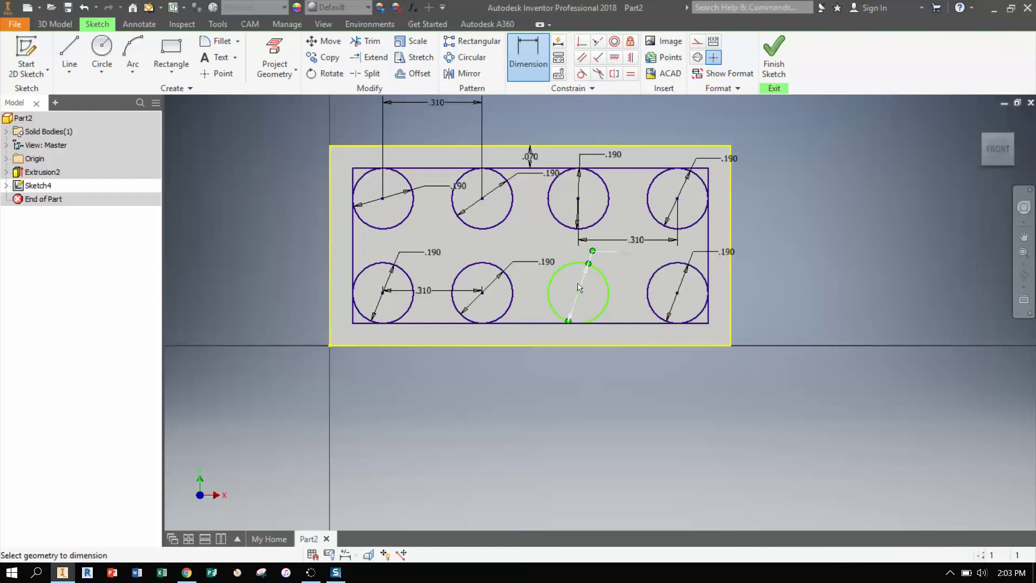
pyautogui.click(579, 293)
pyautogui.click(677, 293)
pyautogui.click(638, 286)
pyautogui.write('.310')
pyautogui.press('Return')
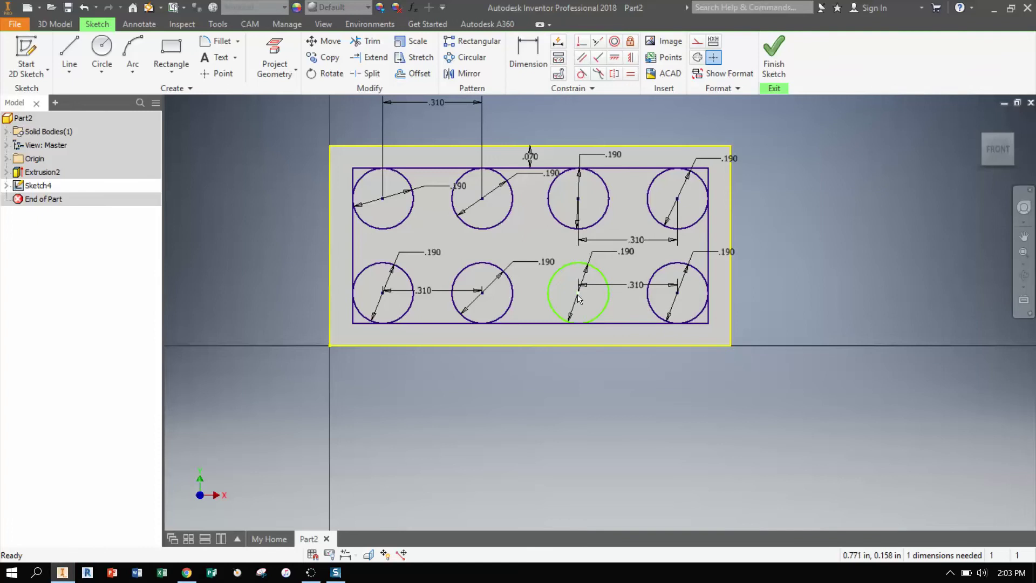
# Step: Make the new circle tangent to the bottom edge, fully constraining the sketch
pyautogui.moveTo(583, 287)
pyautogui.mouseDown()
pyautogui.moveTo(583, 248)
pyautogui.moveTo(583, 291)
pyautogui.moveTo(583, 279)
pyautogui.mouseUp()
pyautogui.click(581, 73)
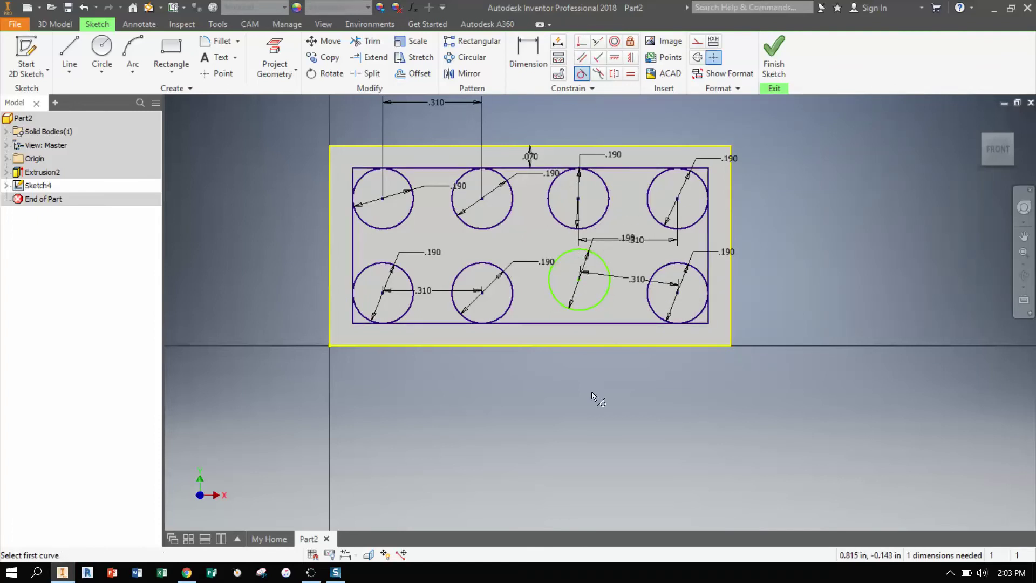
pyautogui.click(589, 318)
pyautogui.click(594, 325)
pyautogui.press('Escape')
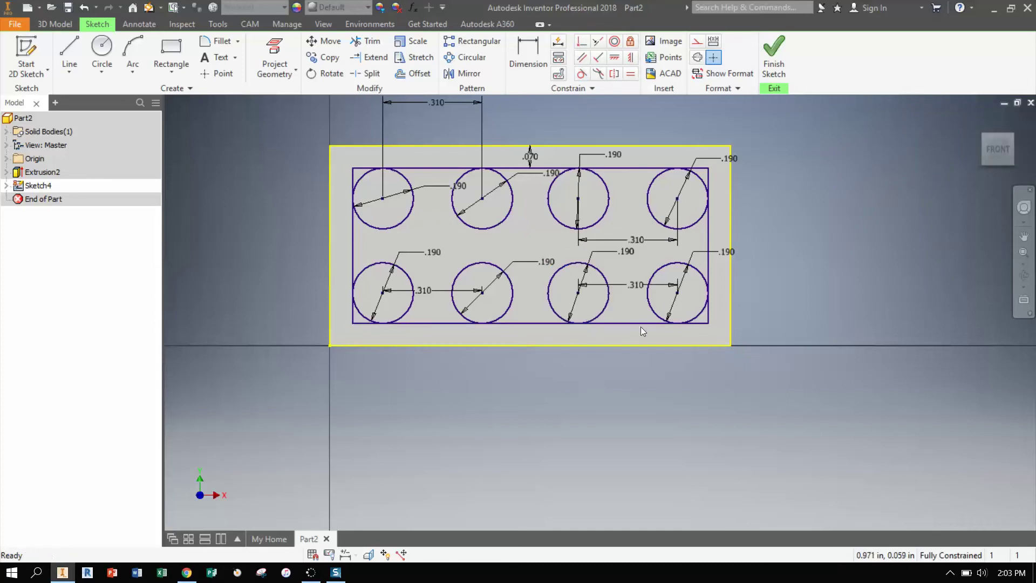
# Step: Finish the sketch and extrude all eight circles .075 into studs on the block's top
pyautogui.click(774, 59)
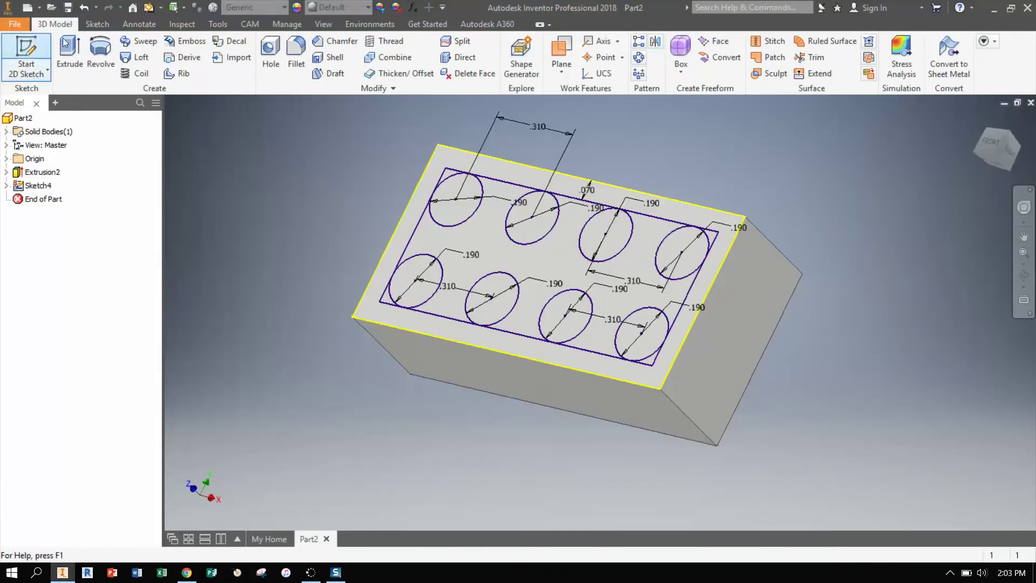
pyautogui.click(74, 44)
pyautogui.click(472, 194)
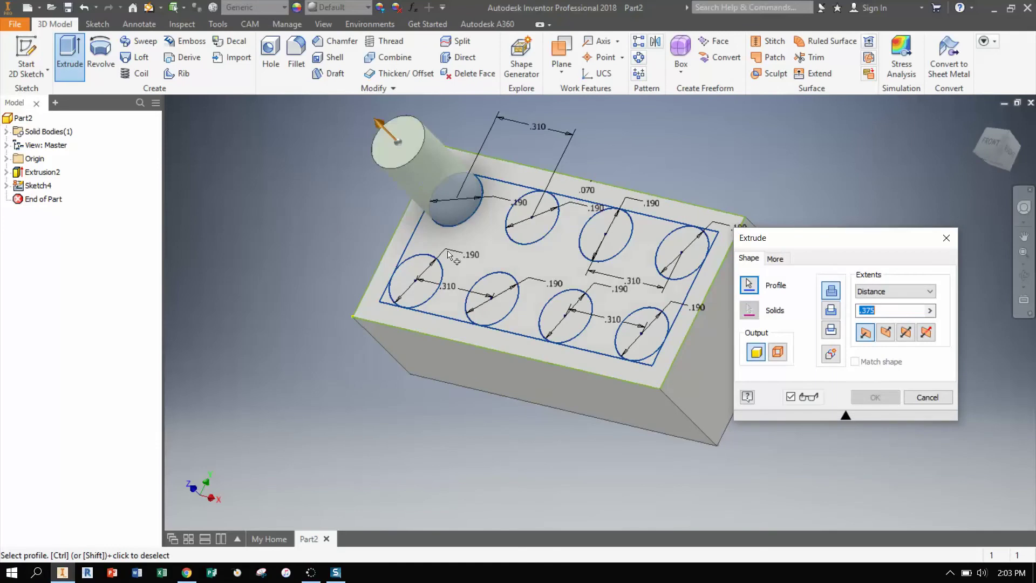
pyautogui.click(420, 285)
pyautogui.click(492, 298)
pyautogui.click(532, 217)
pyautogui.click(605, 240)
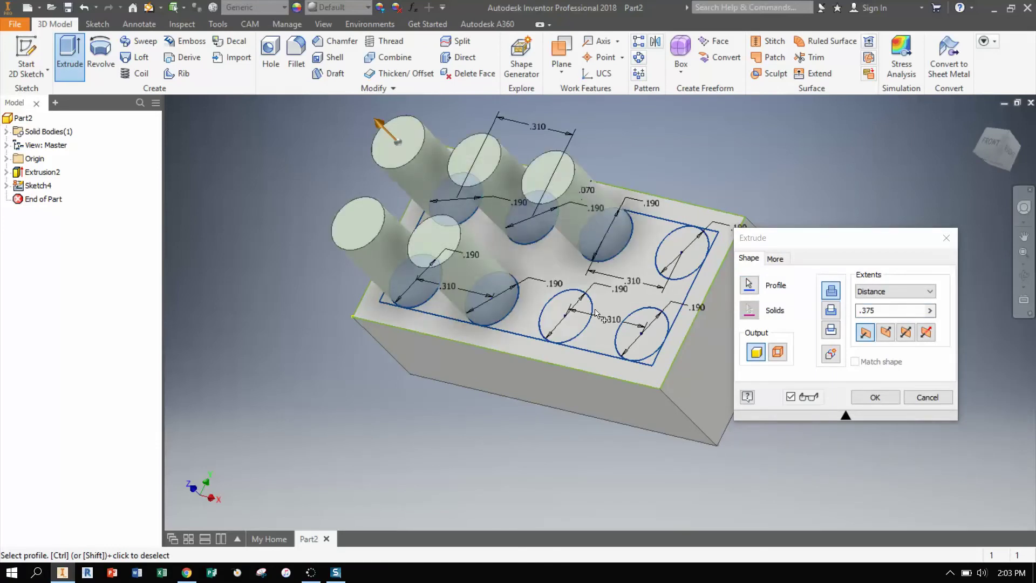
pyautogui.click(566, 315)
pyautogui.click(675, 269)
pyautogui.click(649, 318)
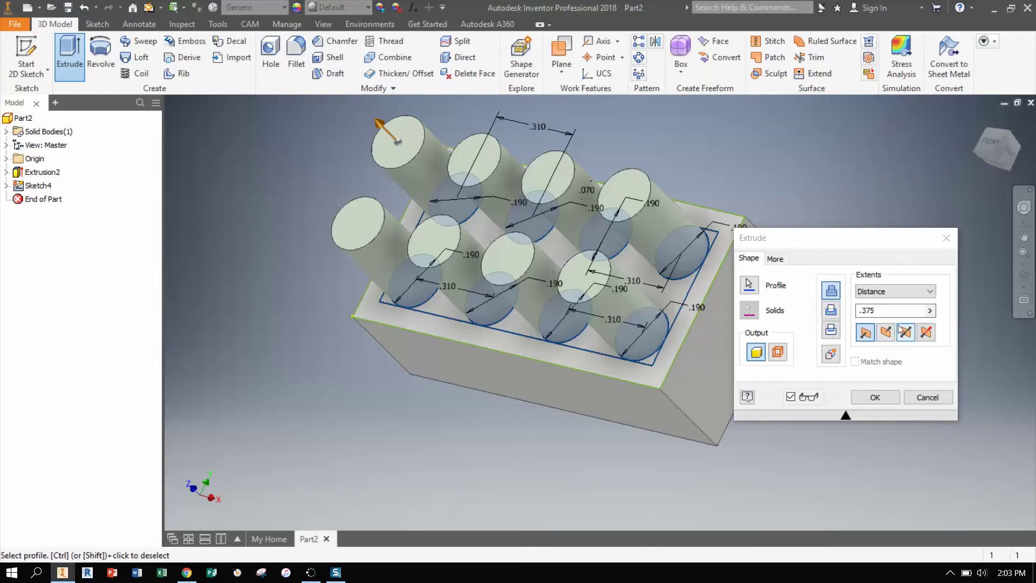
pyautogui.write('.075')
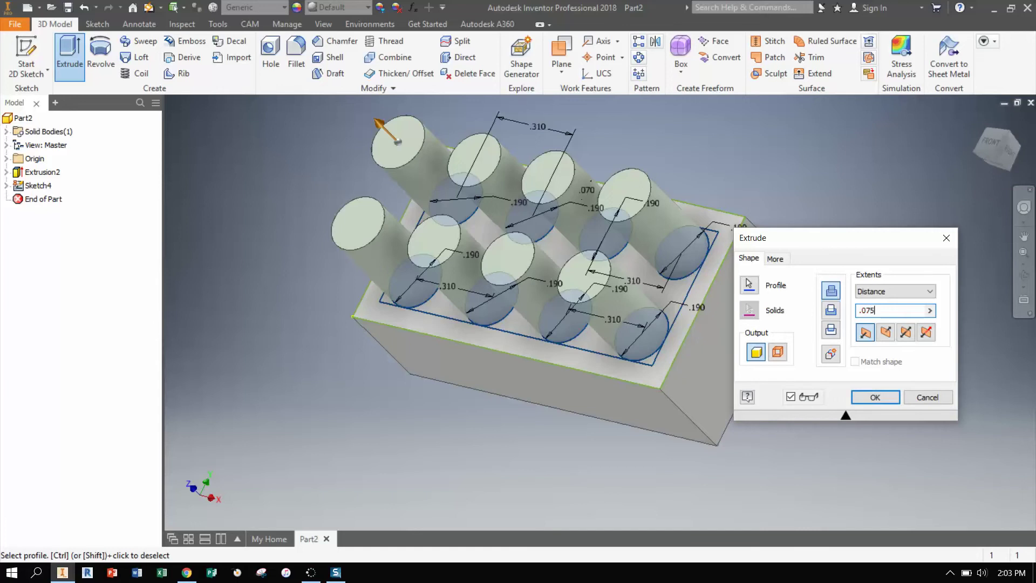
pyautogui.press('Return')
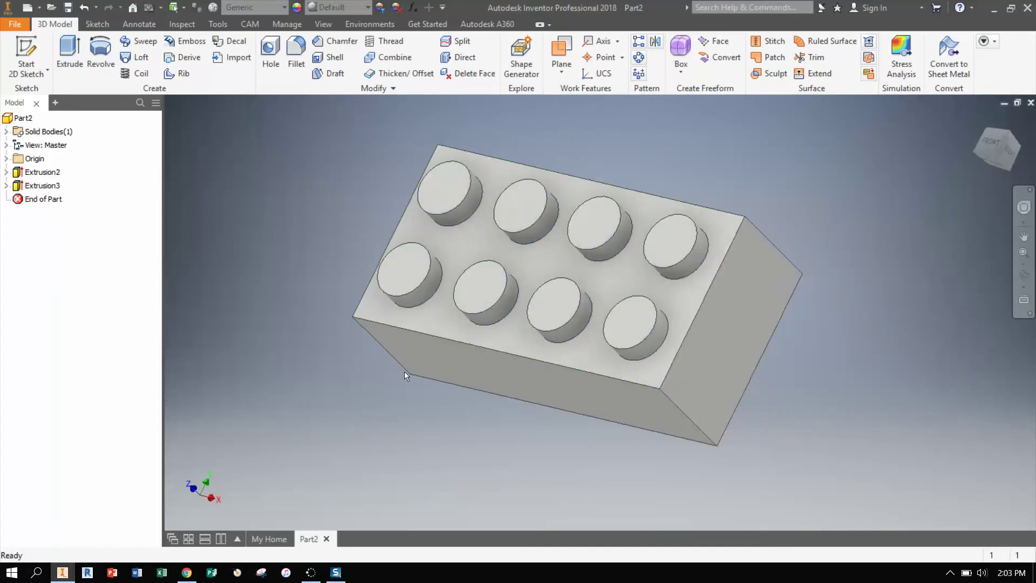
# Step: Orbit and pan the view so the brick's flat underside faces up
pyautogui.keyDown('shift'); pyautogui.moveTo(473, 352); pyautogui.dragTo(528, 308, button='middle'); pyautogui.keyUp('shift')
pyautogui.keyDown('shift'); pyautogui.moveTo(530, 345); pyautogui.dragTo(465, 285, button='middle'); pyautogui.keyUp('shift')
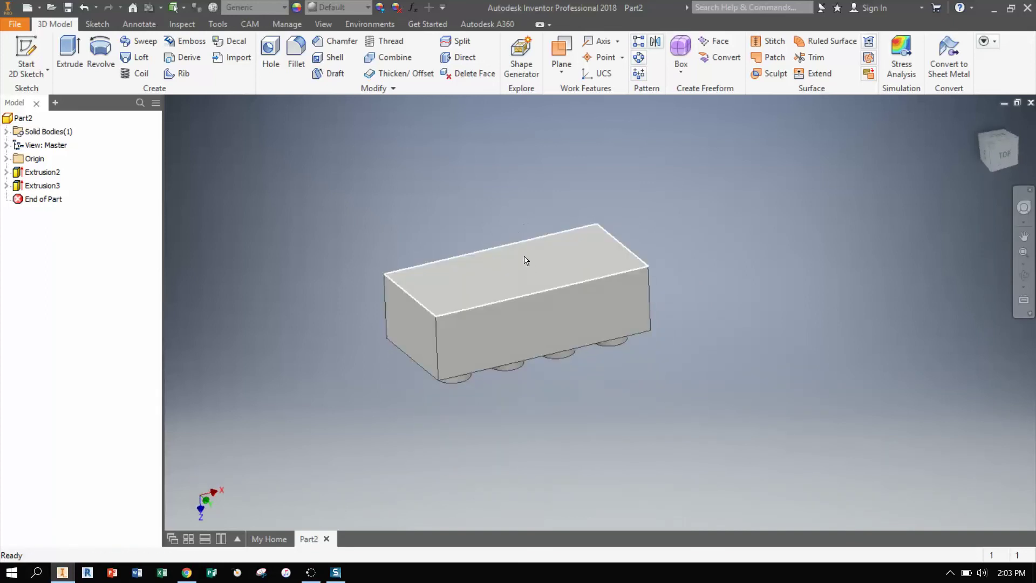
pyautogui.moveTo(620, 340); pyautogui.dragTo(606, 348, button='middle')
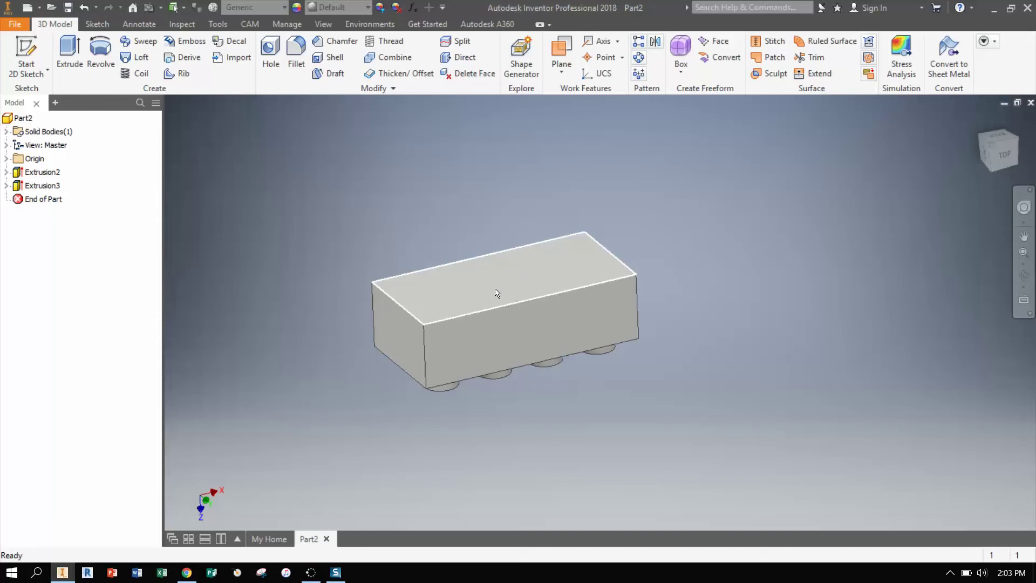
pyautogui.moveTo(497, 292)
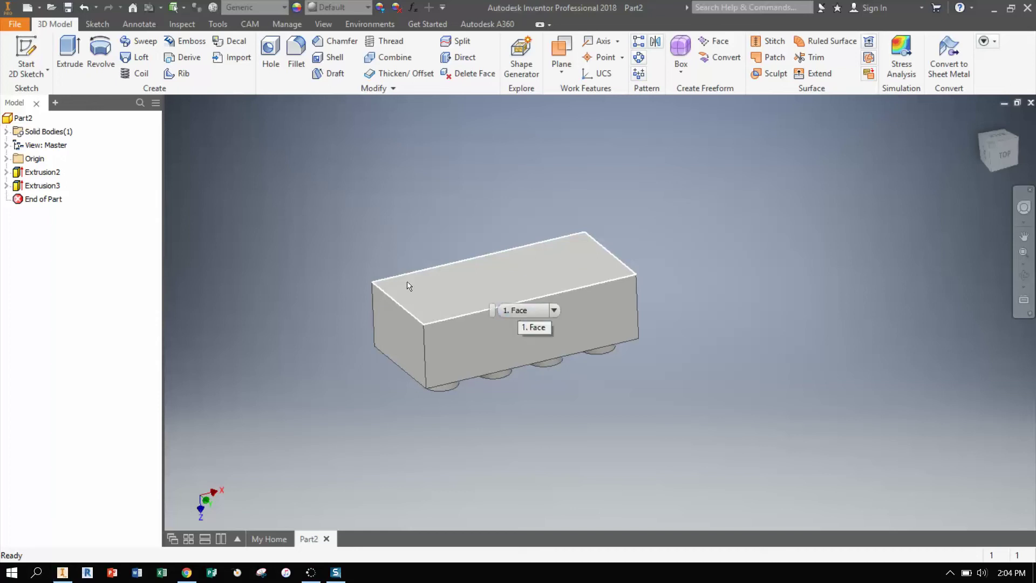
# Step: Shell the brick with .05 thick walls, removing the bottom face
pyautogui.click(329, 59)
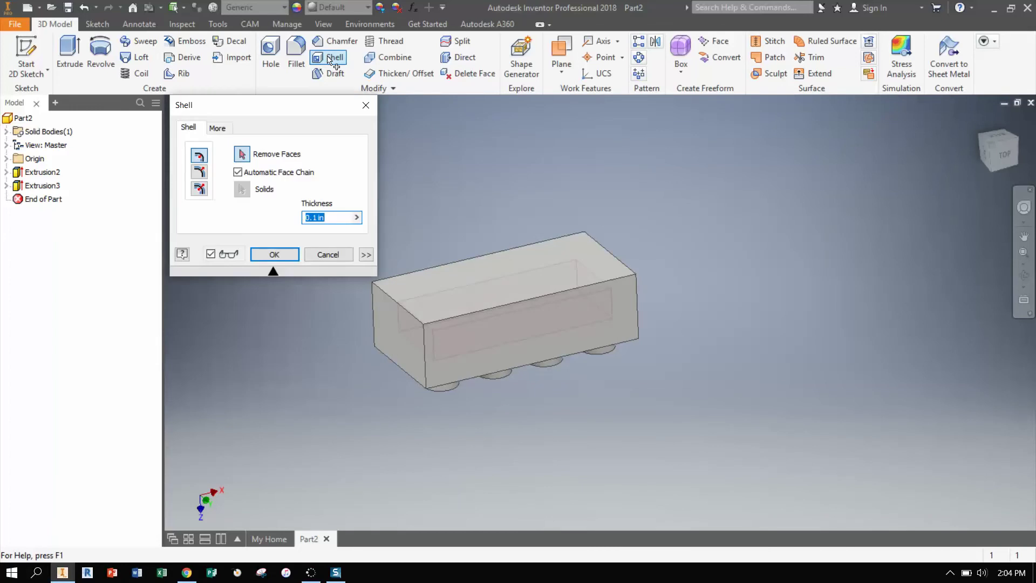
pyautogui.click(518, 271)
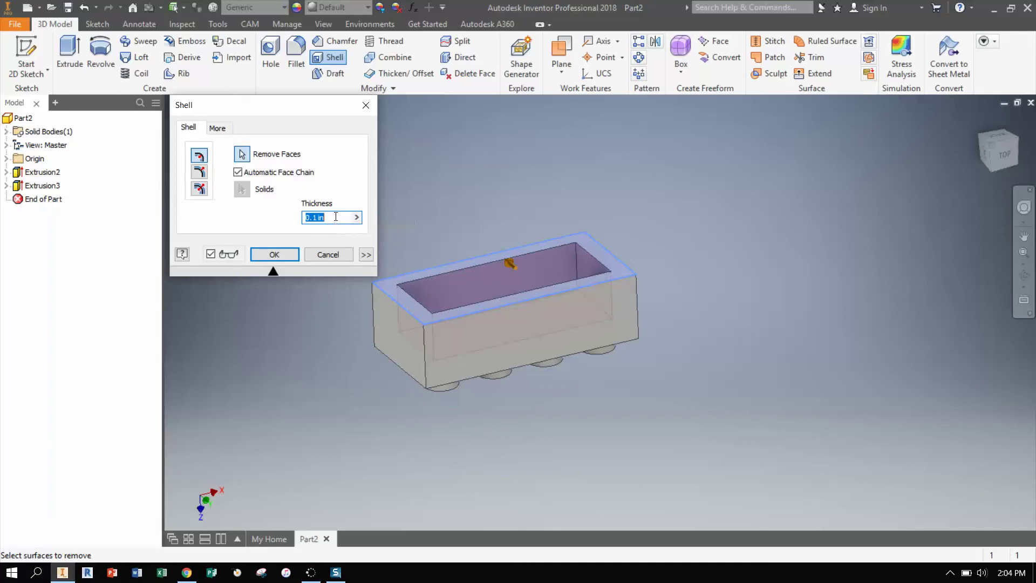
pyautogui.write('.05')
pyautogui.press('Return')
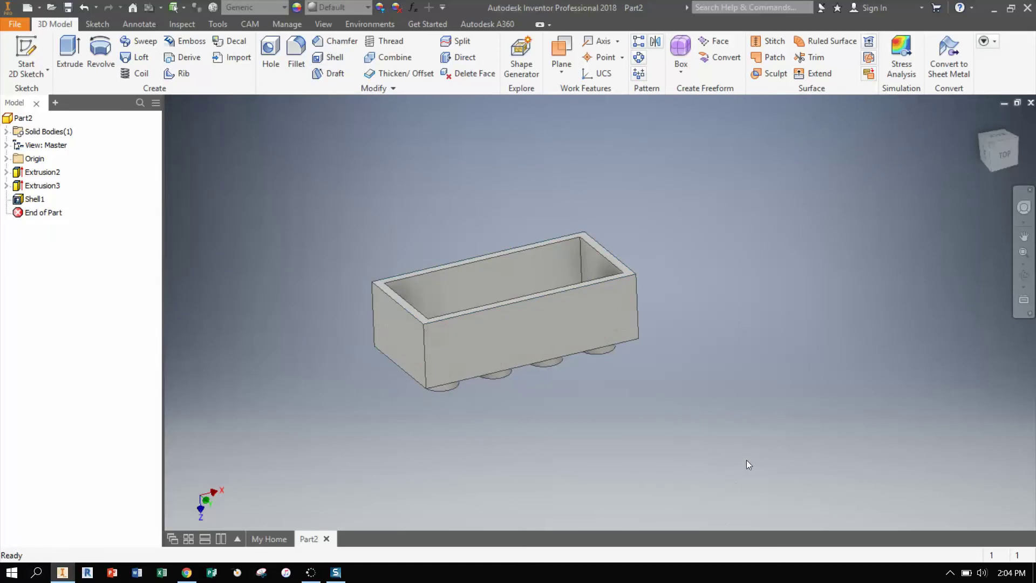
# Step: Orbit, zoom and pan to look straight into the hollow brick's inner floor
pyautogui.keyDown('shift'); pyautogui.moveTo(704, 328); pyautogui.dragTo(526, 307, button='middle'); pyautogui.keyUp('shift')
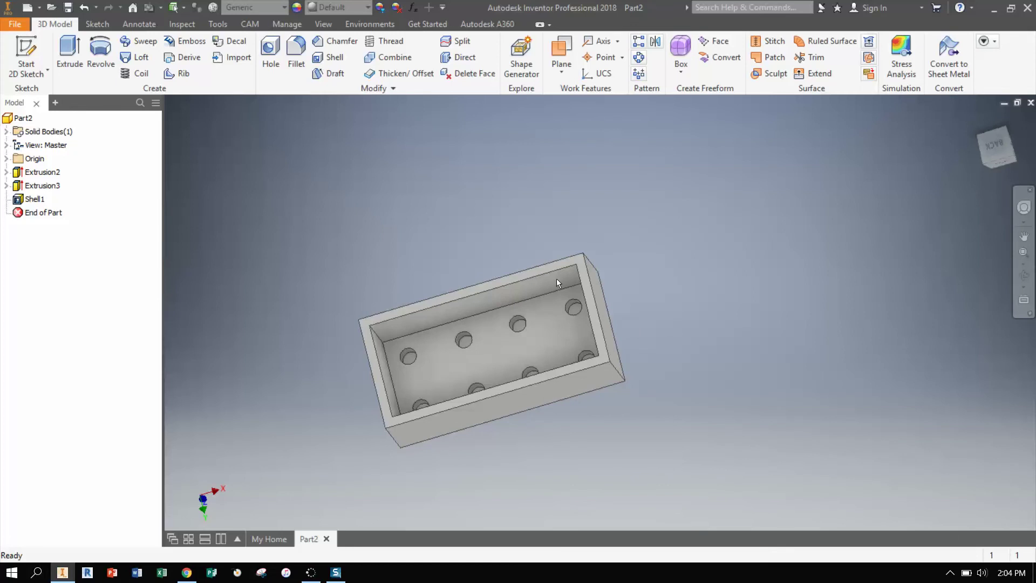
pyautogui.scroll(3, 556, 279)
pyautogui.scroll(-3, 471, 291)
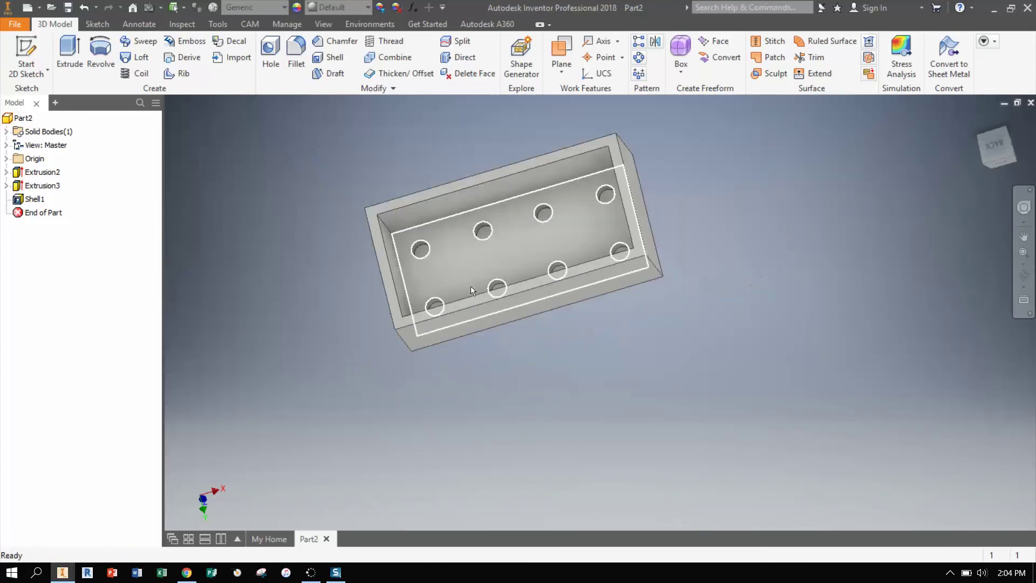
pyautogui.moveTo(471, 291); pyautogui.dragTo(460, 308, button='middle')
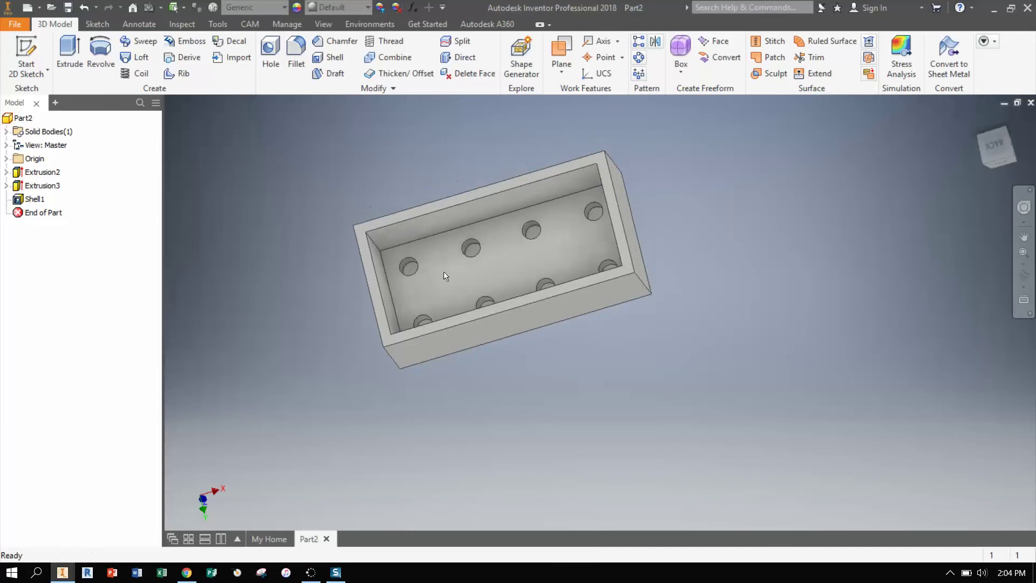
# Step: Start a sketch on the inner floor face and project the floor's edges into it
pyautogui.click(27, 50)
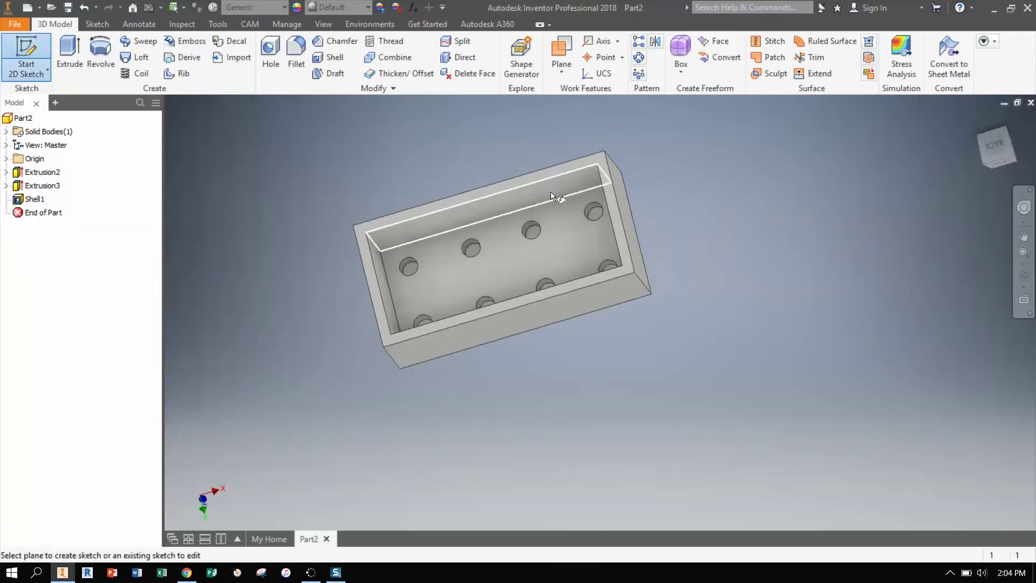
pyautogui.click(510, 264)
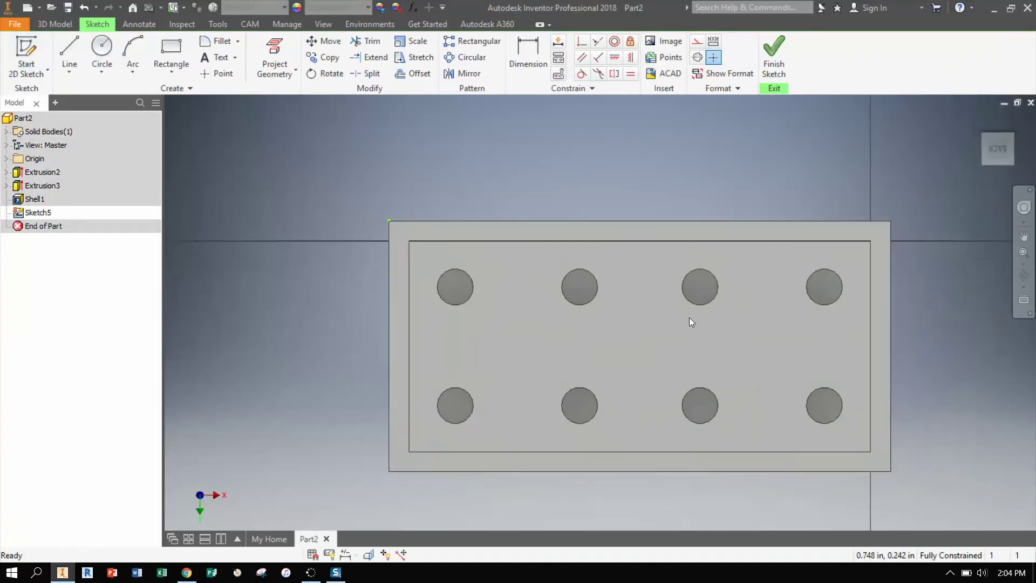
pyautogui.click(292, 48)
pyautogui.click(468, 292)
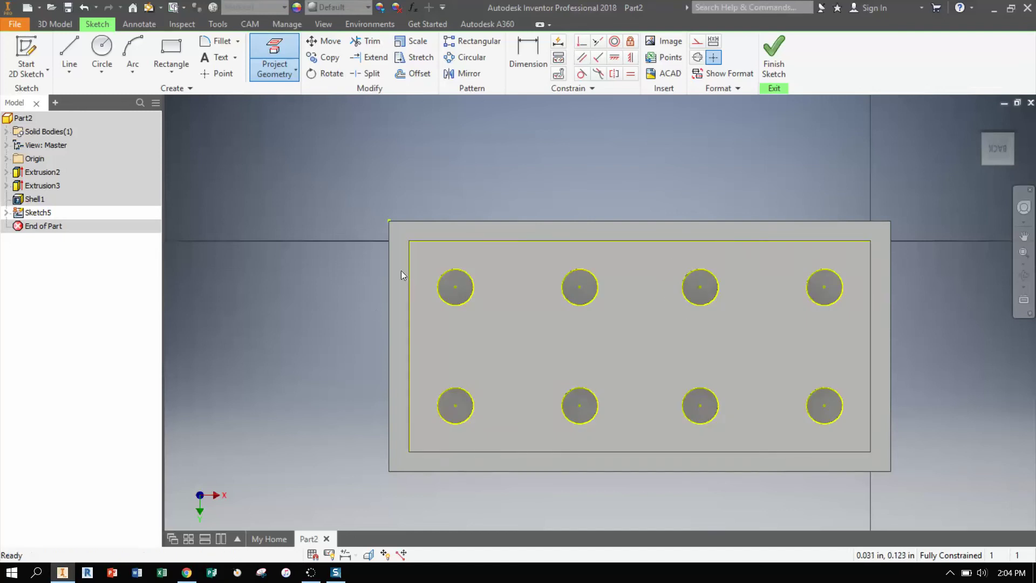
pyautogui.press('Escape')
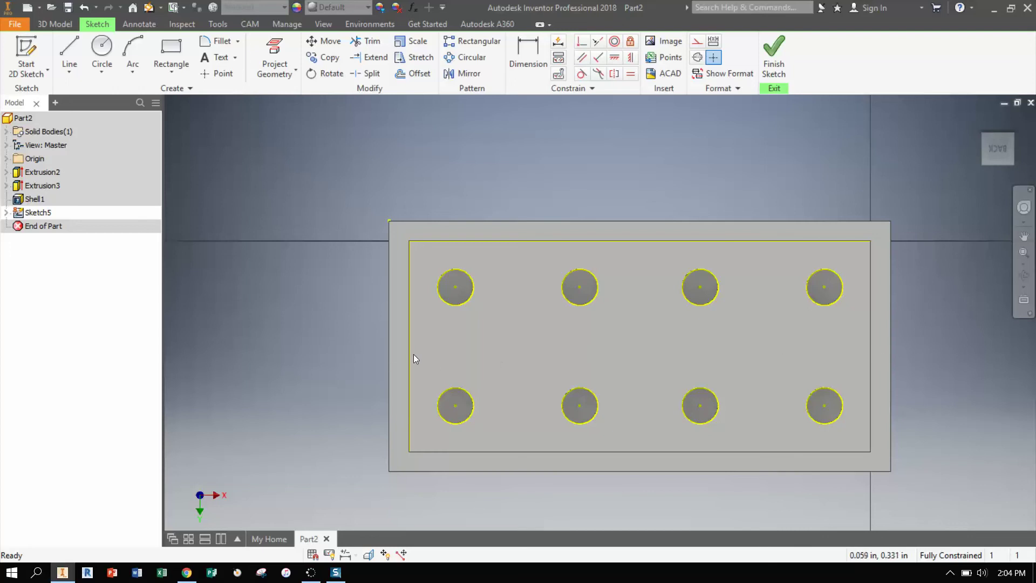
# Step: Draw a horizontal line from the left to the right inner edge and make it construction
pyautogui.click(66, 48)
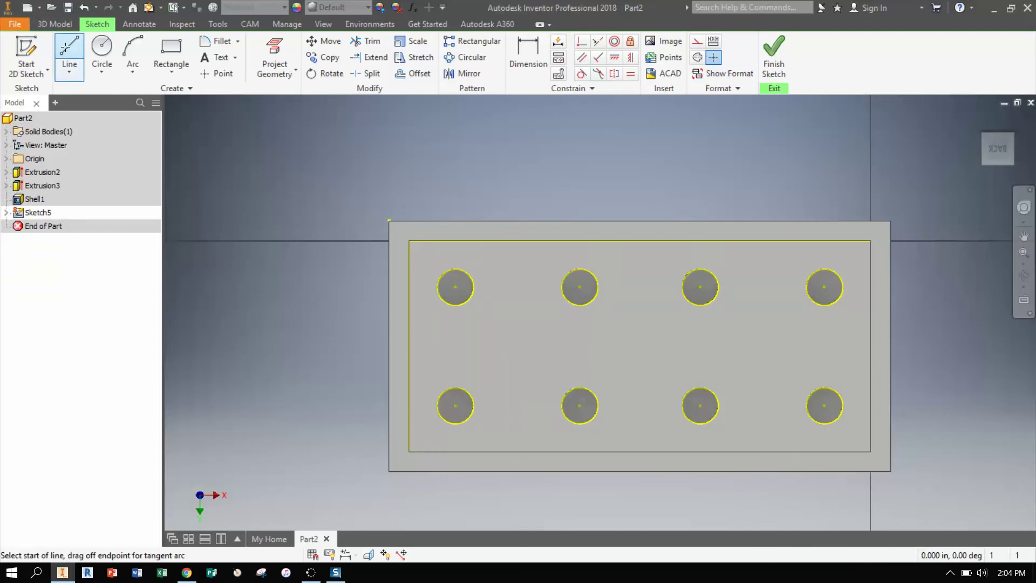
pyautogui.click(410, 343)
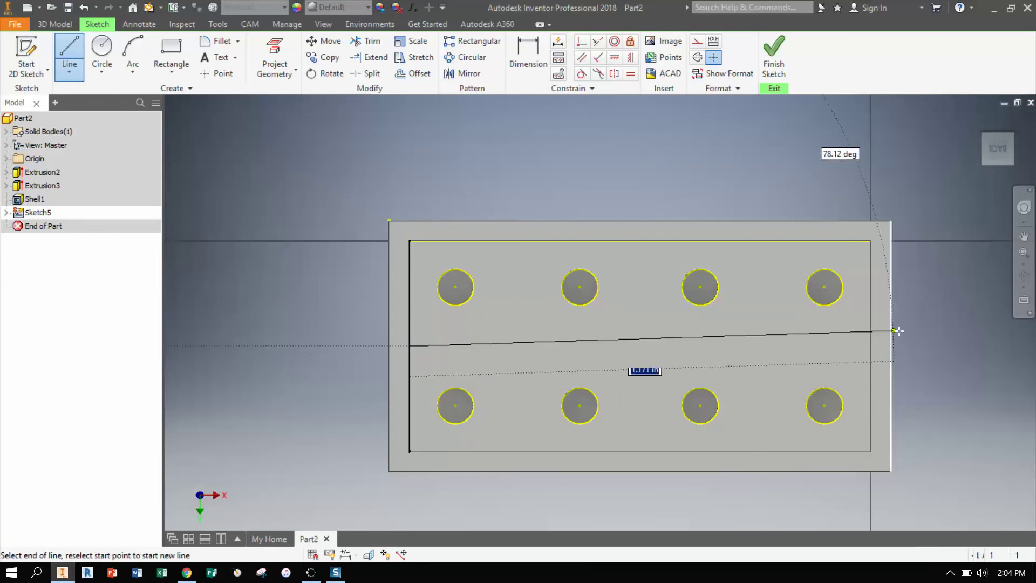
pyautogui.click(872, 344)
pyautogui.press('Escape')
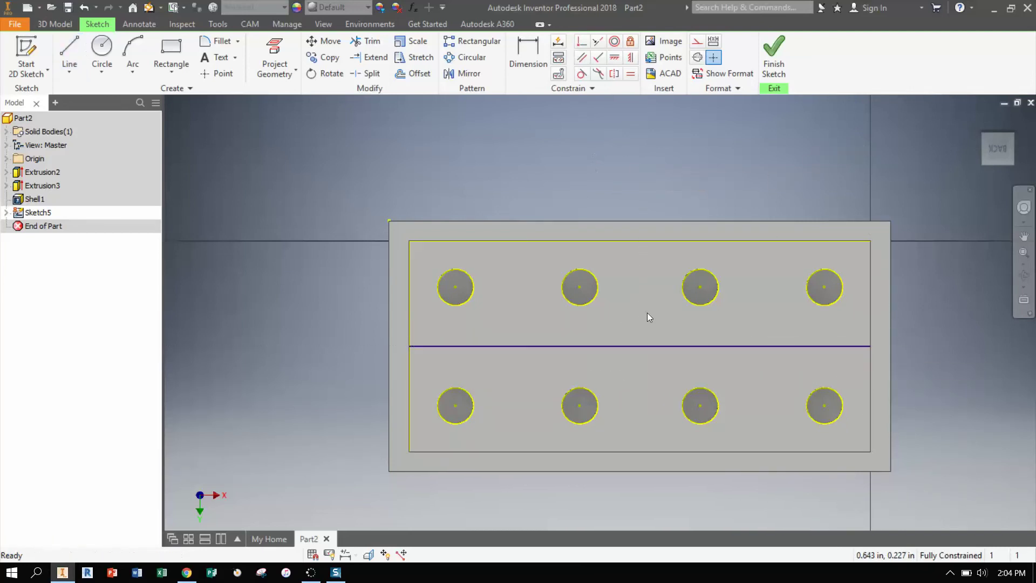
pyautogui.click(657, 346)
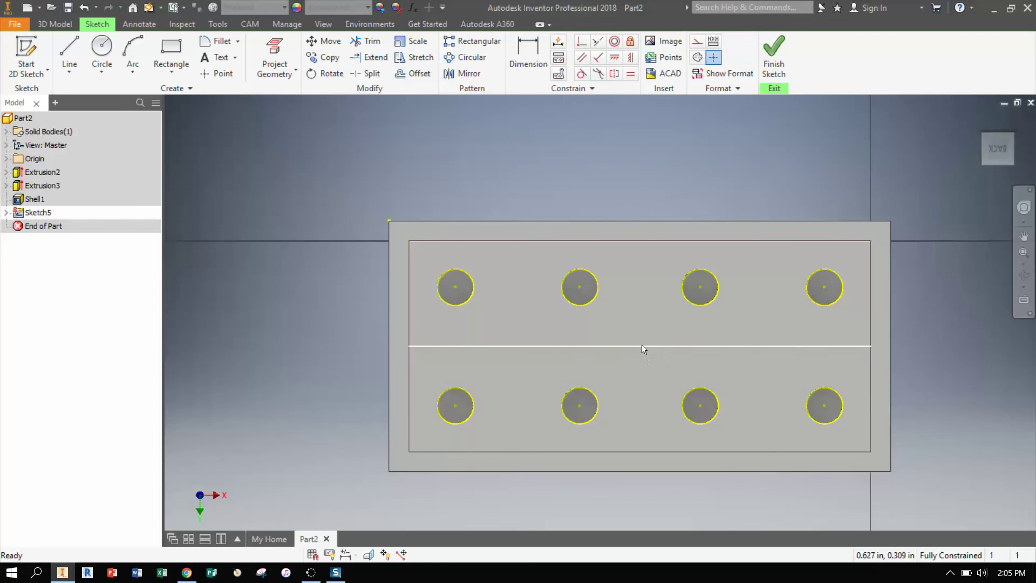
pyautogui.click(698, 42)
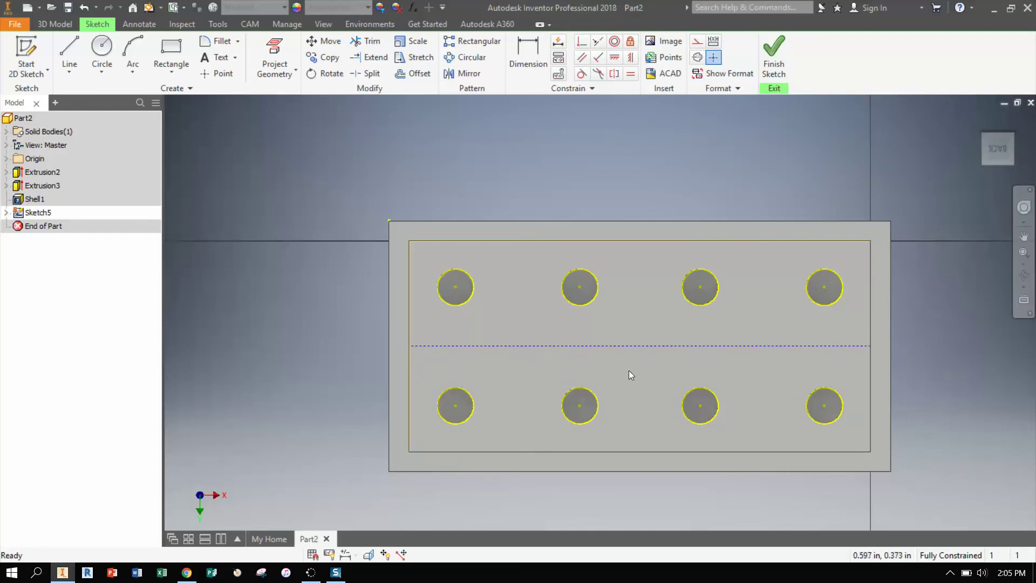
pyautogui.click(579, 287)
# Step: Place three .185 circles on the construction line, then shift the middle one right
pyautogui.click(101, 53)
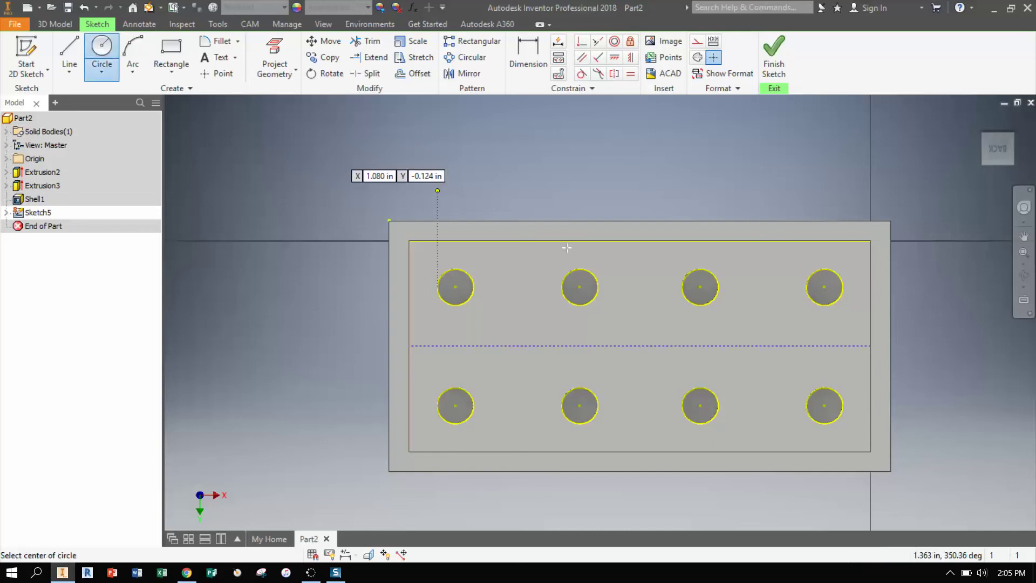
pyautogui.click(516, 344)
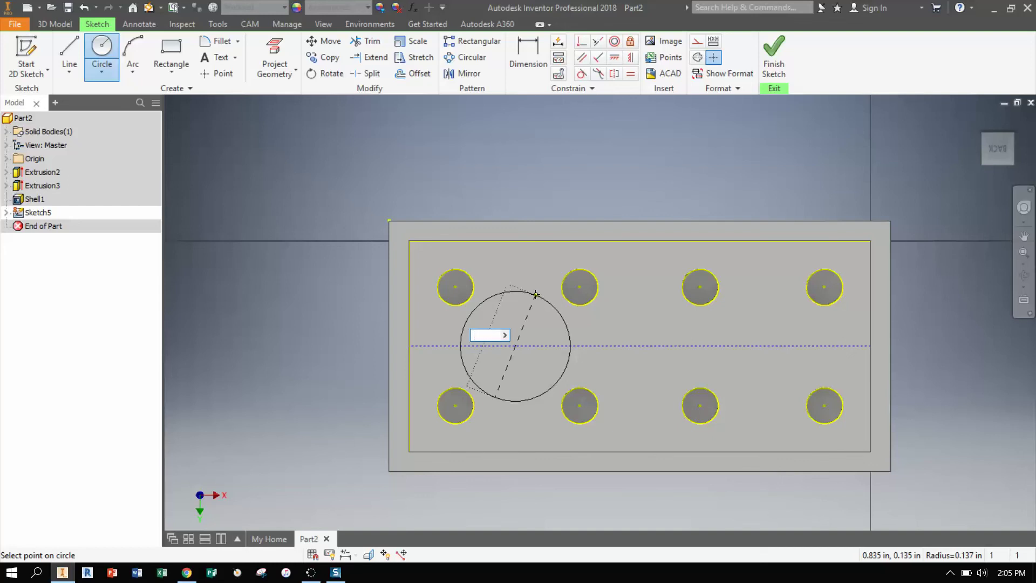
pyautogui.press('Return')
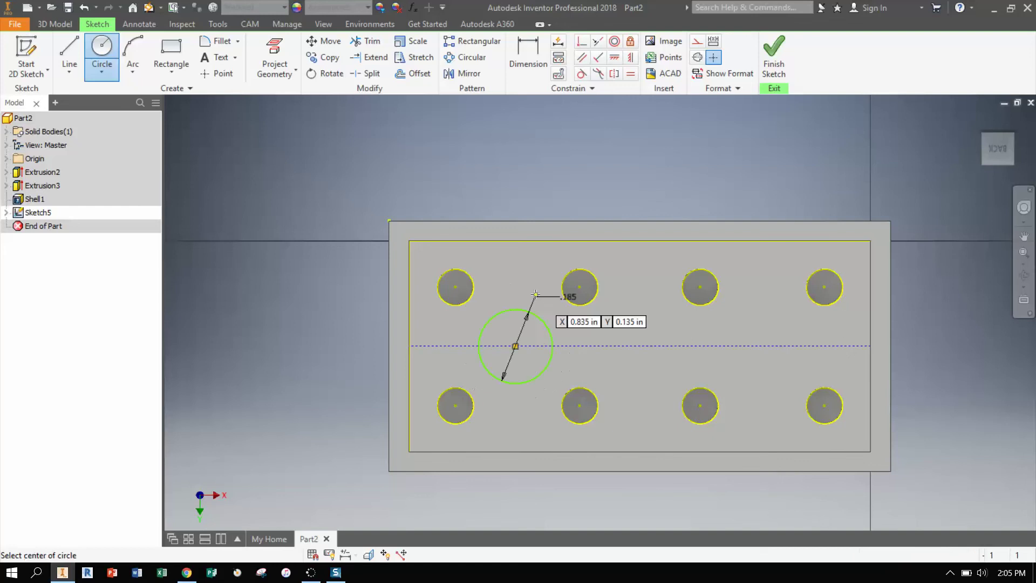
pyautogui.click(644, 346)
pyautogui.press('Return')
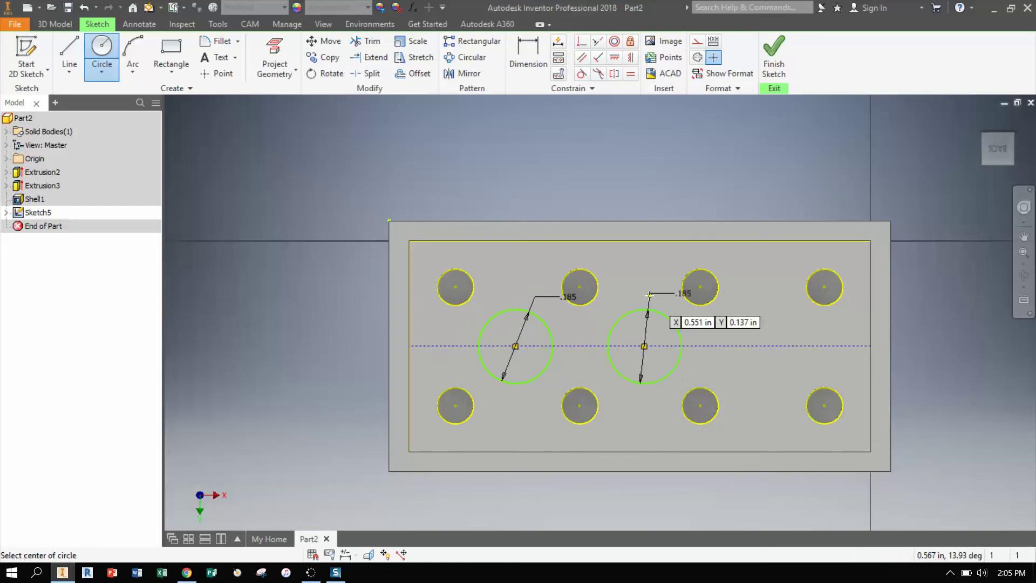
pyautogui.click(768, 346)
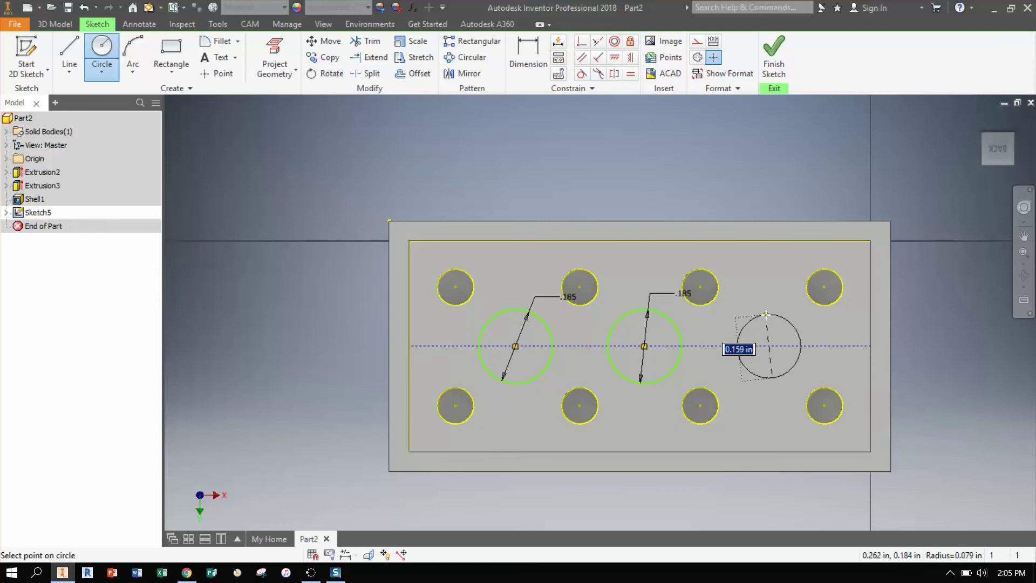
pyautogui.write('.185')
pyautogui.press('Return')
pyautogui.press('Escape')
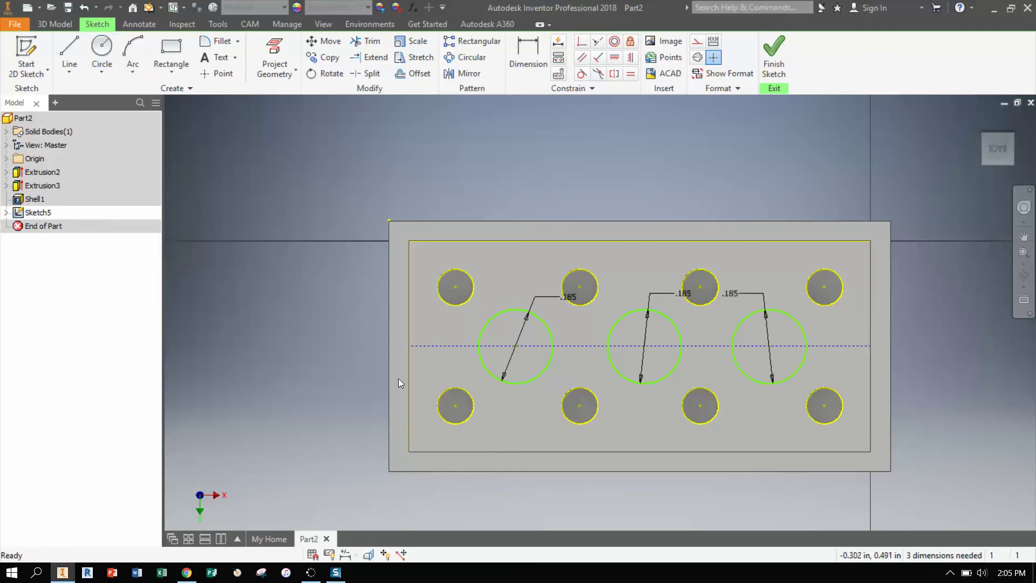
pyautogui.press('d')
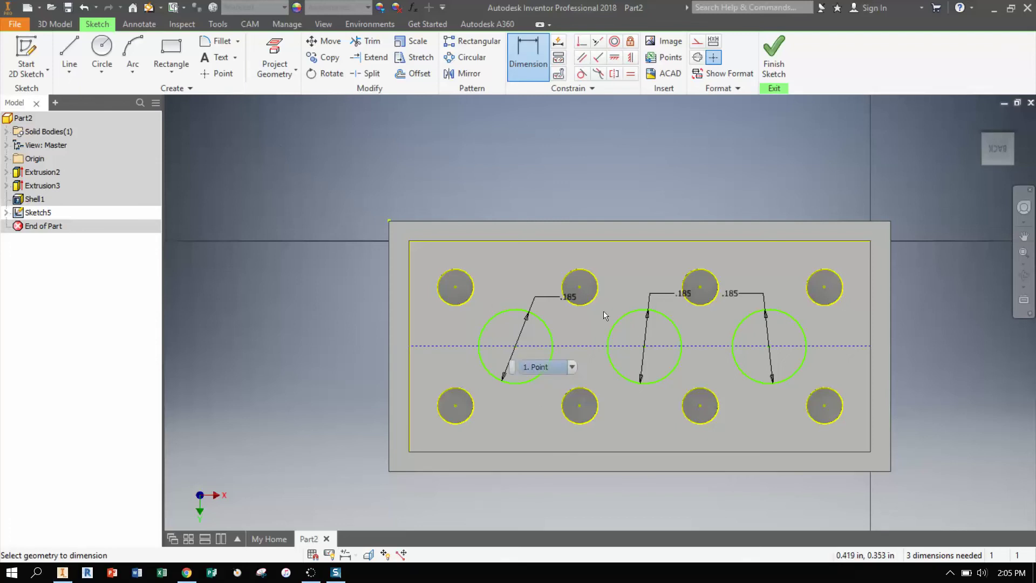
pyautogui.press('Escape')
pyautogui.moveTo(645, 347); pyautogui.dragTo(686, 345)
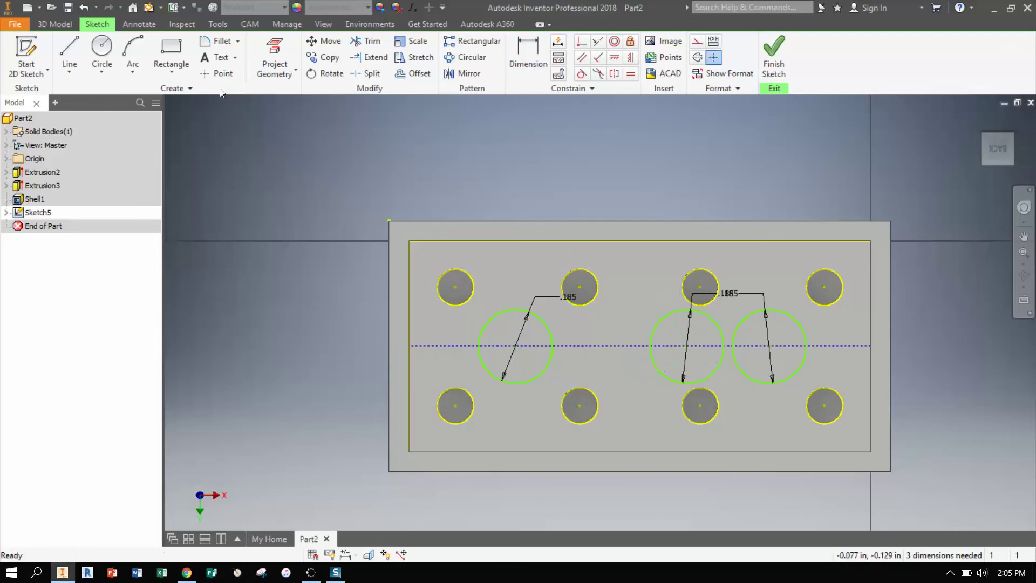
# Step: Draw a vertical construction line from top to bottom edge and centre the middle circle on it
pyautogui.click(70, 52)
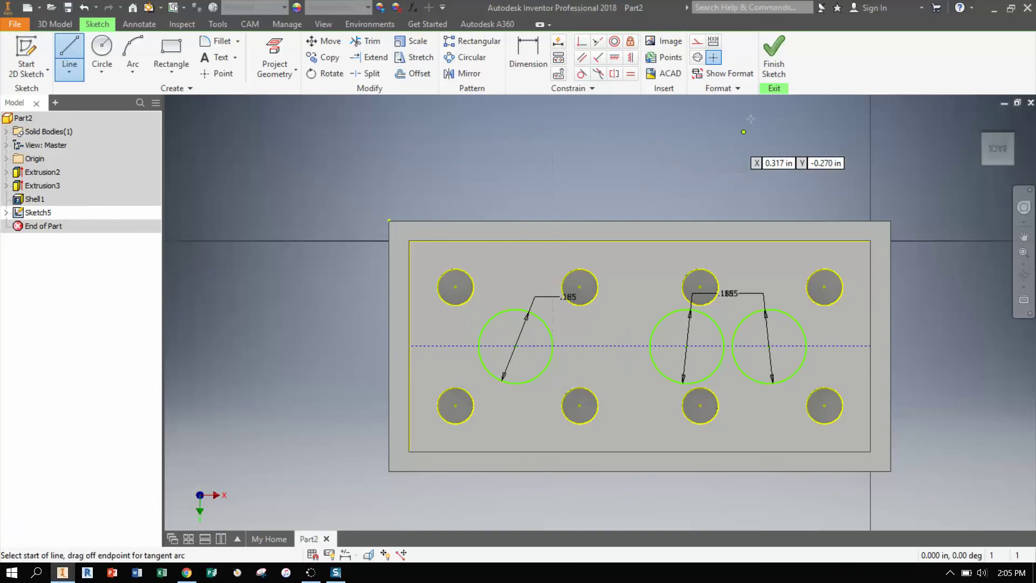
pyautogui.click(697, 41)
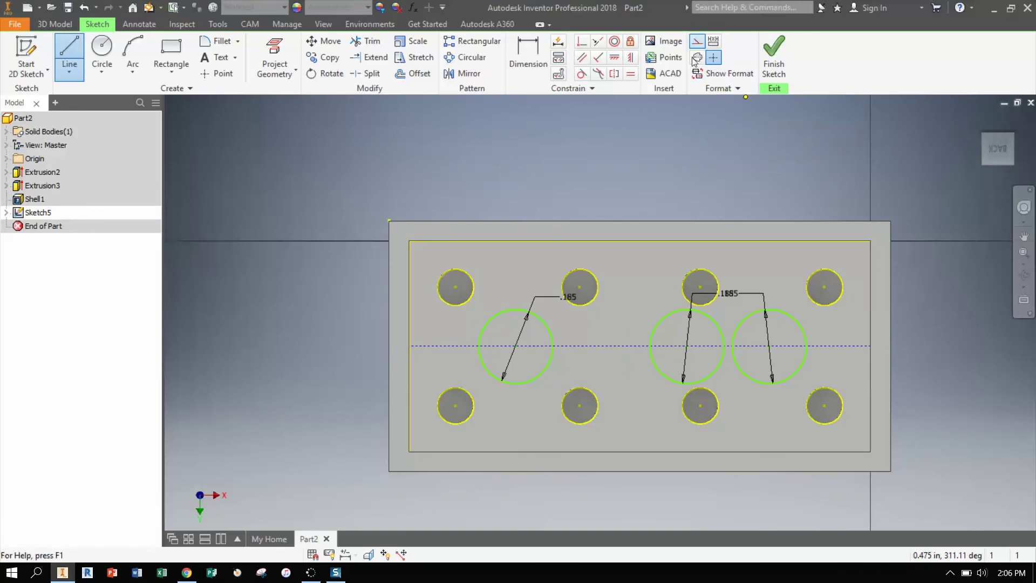
pyautogui.click(640, 242)
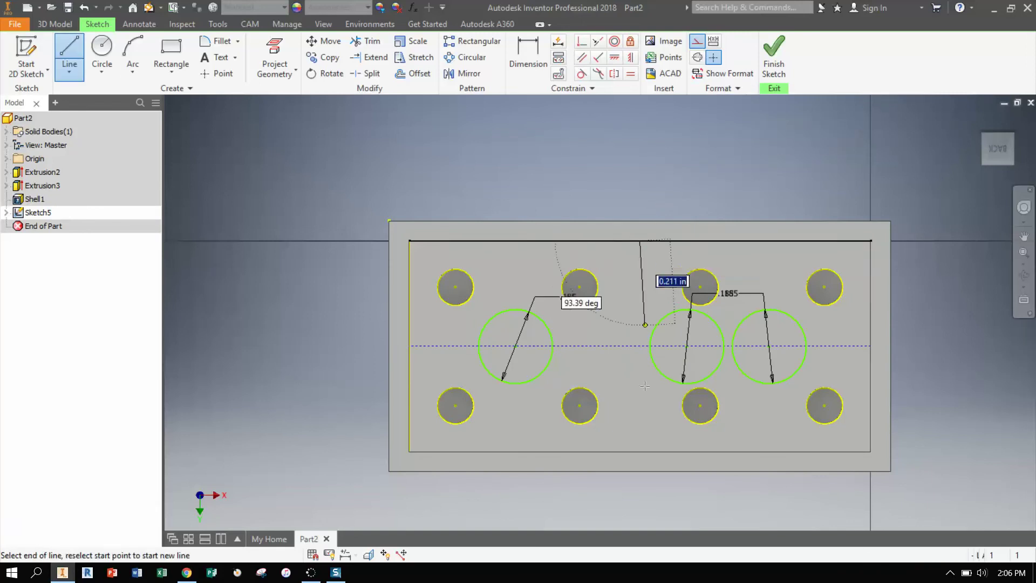
pyautogui.click(640, 451)
pyautogui.press('Escape')
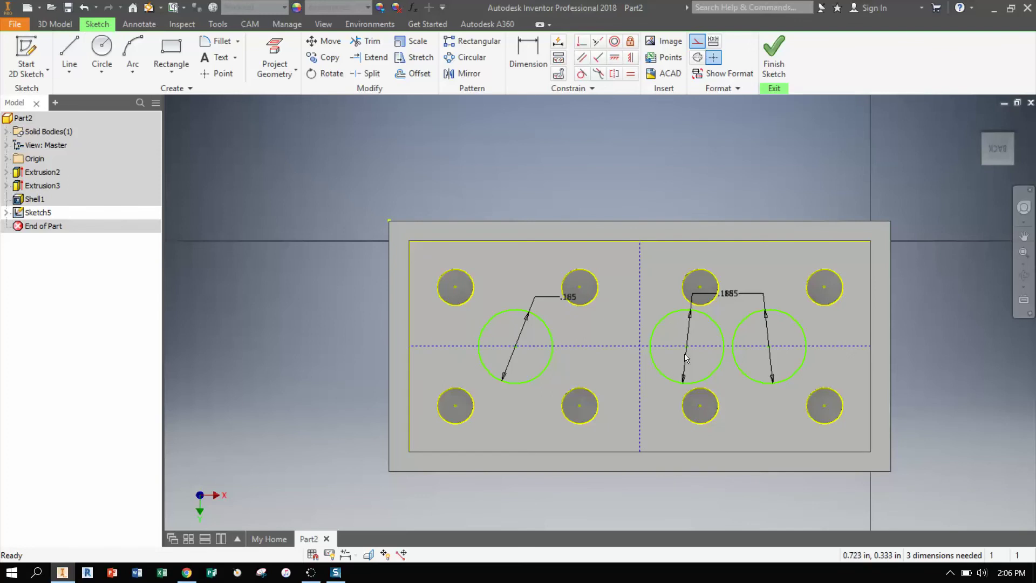
pyautogui.moveTo(688, 348); pyautogui.dragTo(639, 346)
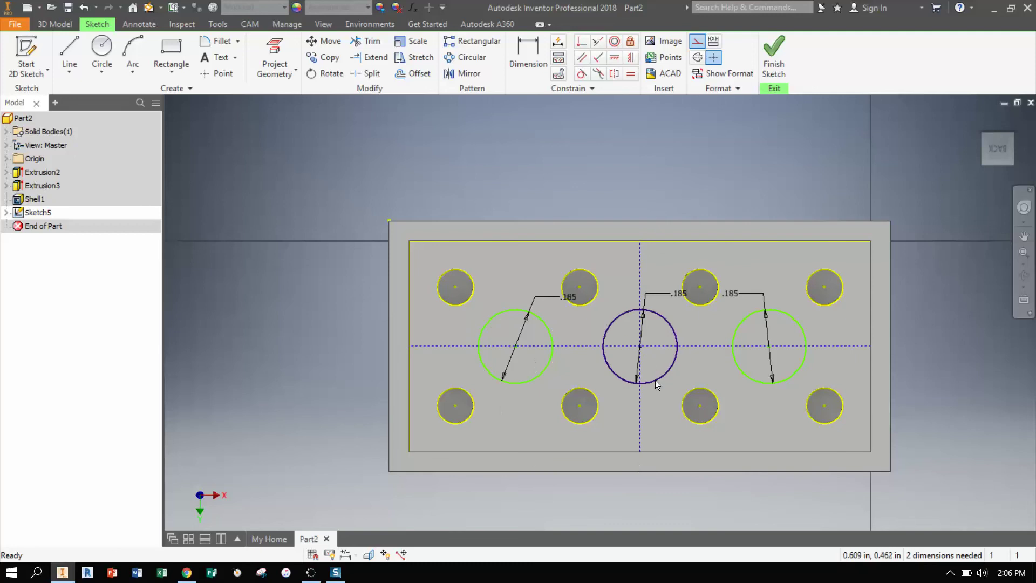
pyautogui.press('d')
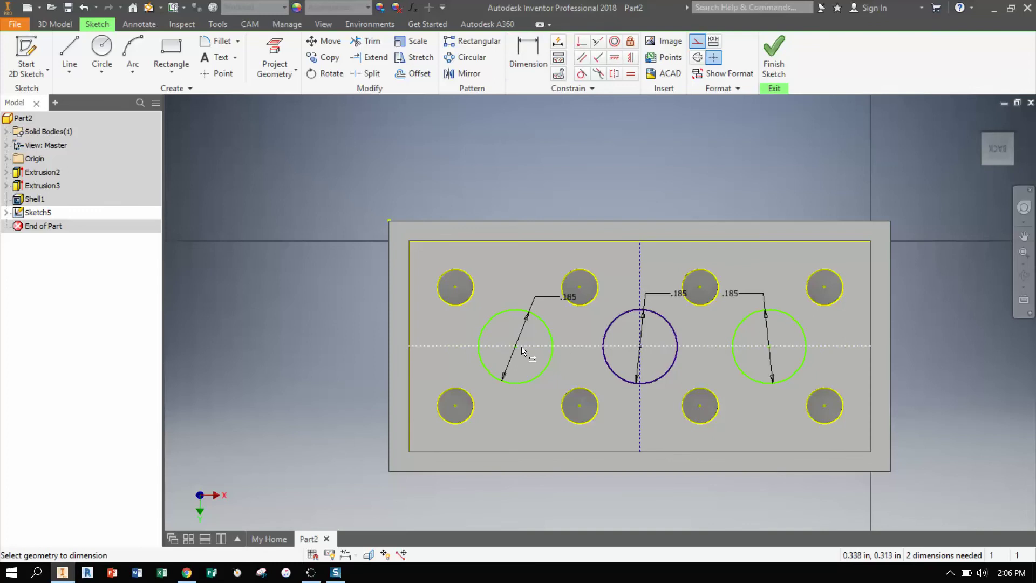
pyautogui.press('d')
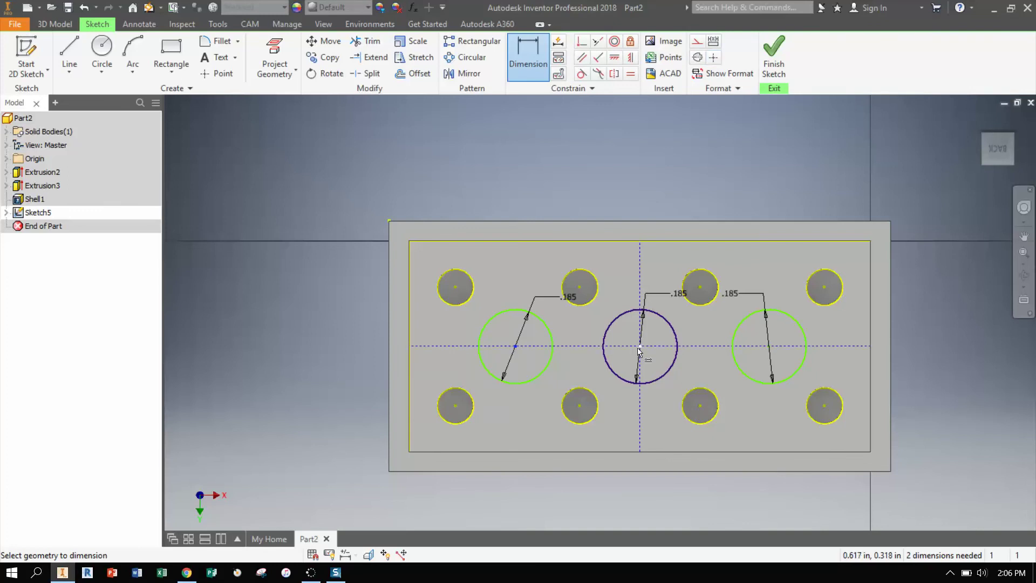
# Step: Dimension both outer tube circles .310 from the middle circle's centre
pyautogui.click(638, 348)
pyautogui.click(516, 346)
pyautogui.click(584, 324)
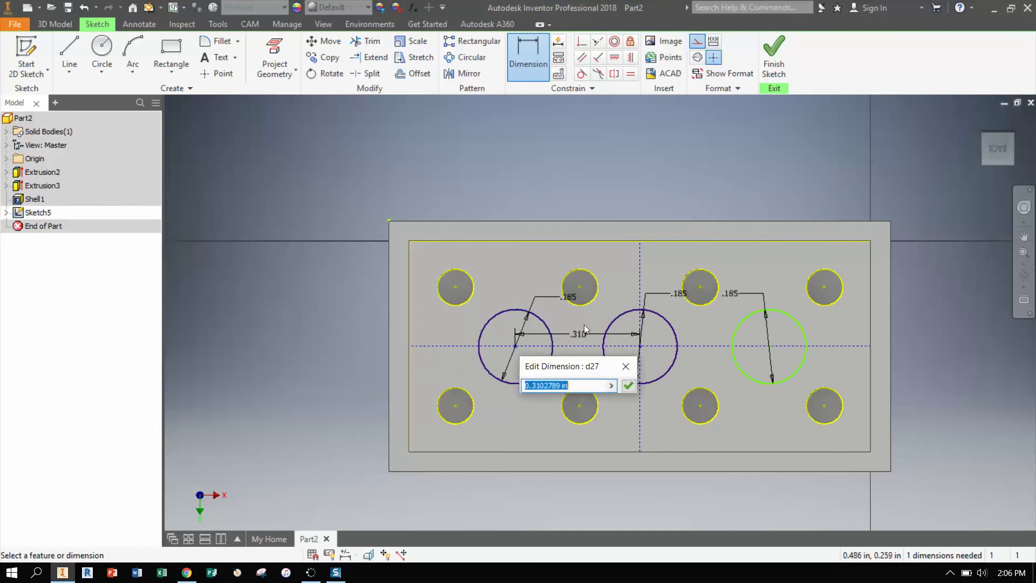
pyautogui.press('Return')
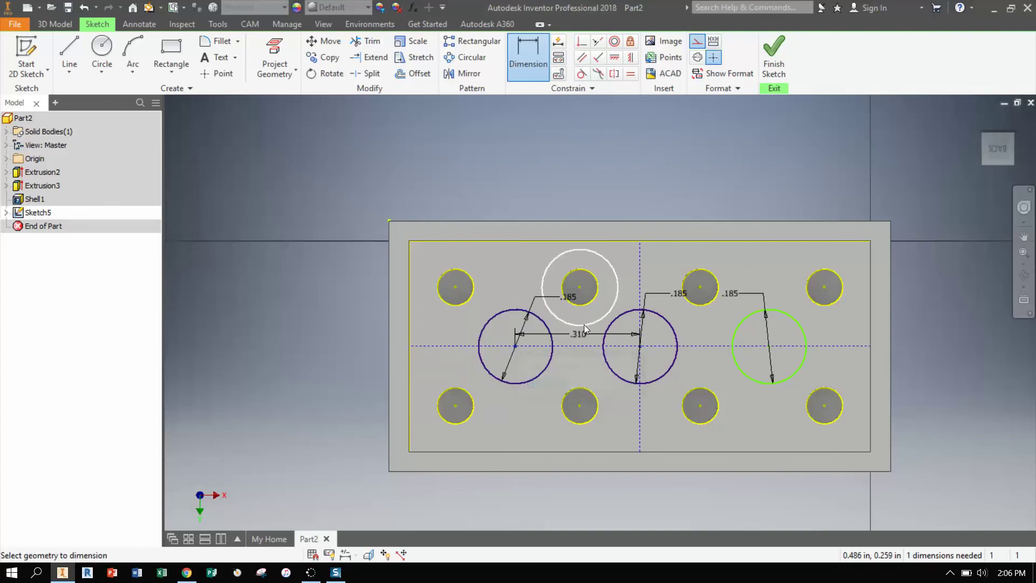
pyautogui.click(640, 348)
pyautogui.click(768, 347)
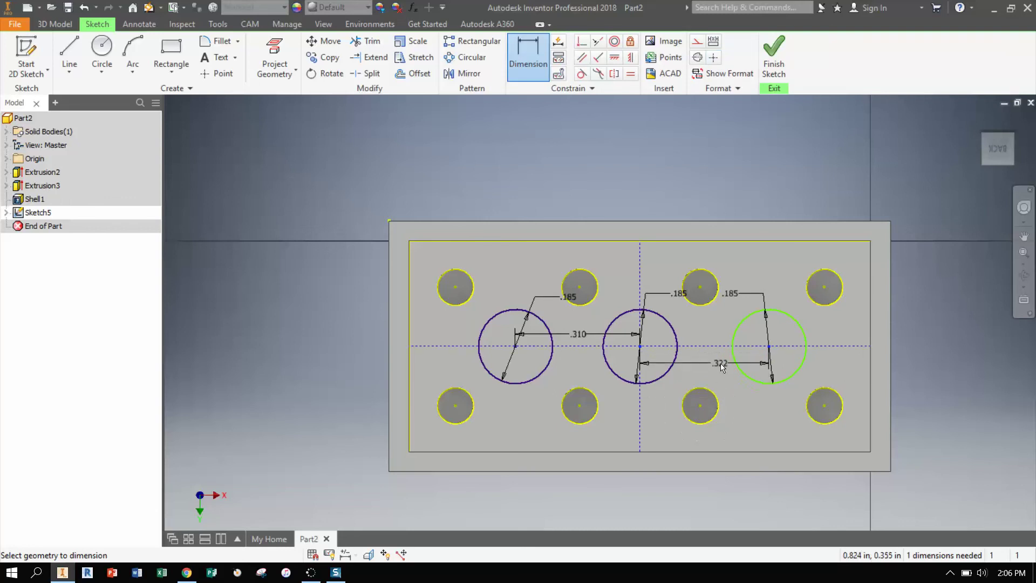
pyautogui.click(710, 365)
pyautogui.write('.31')
pyautogui.press('Return')
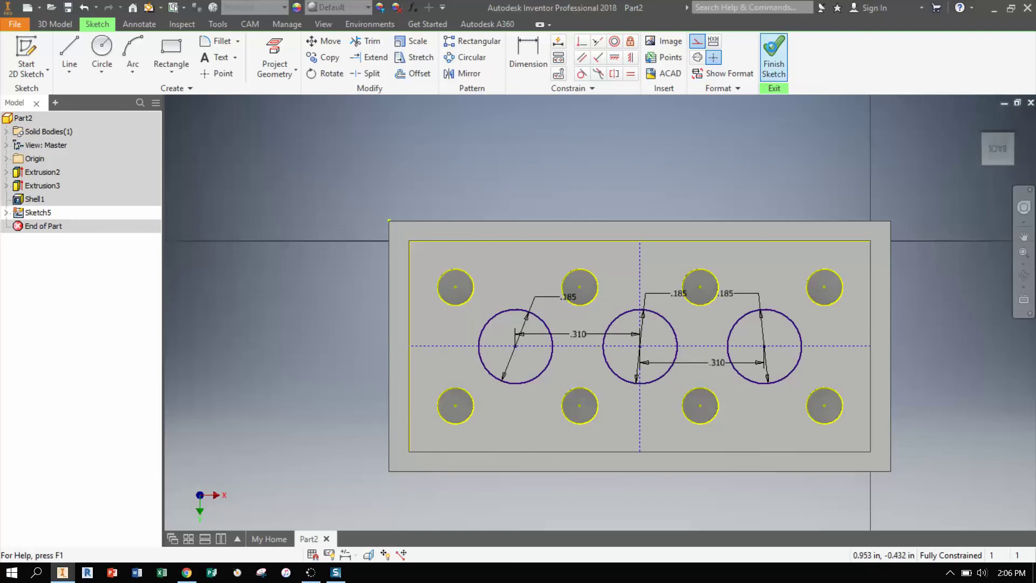
# Step: Extrude the three tube circles up to the brick's top rim face as Extrusion4
pyautogui.click(768, 54)
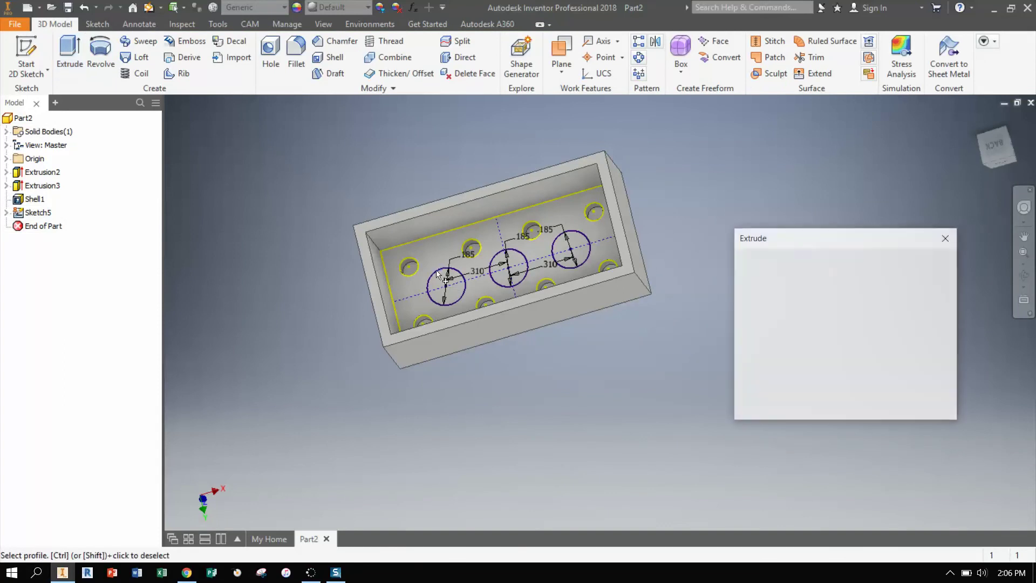
pyautogui.click(446, 286)
pyautogui.click(508, 268)
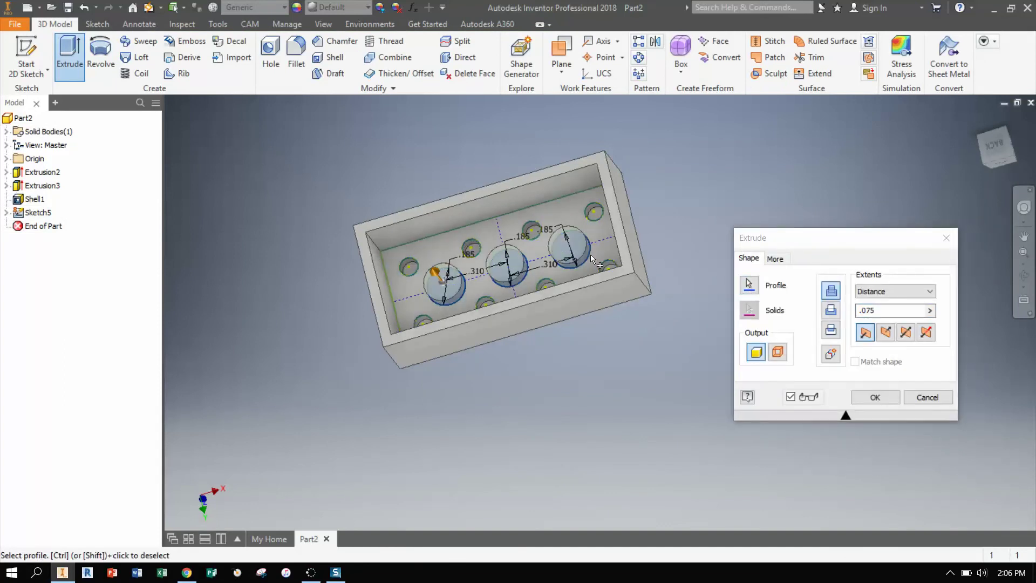
pyautogui.click(591, 254)
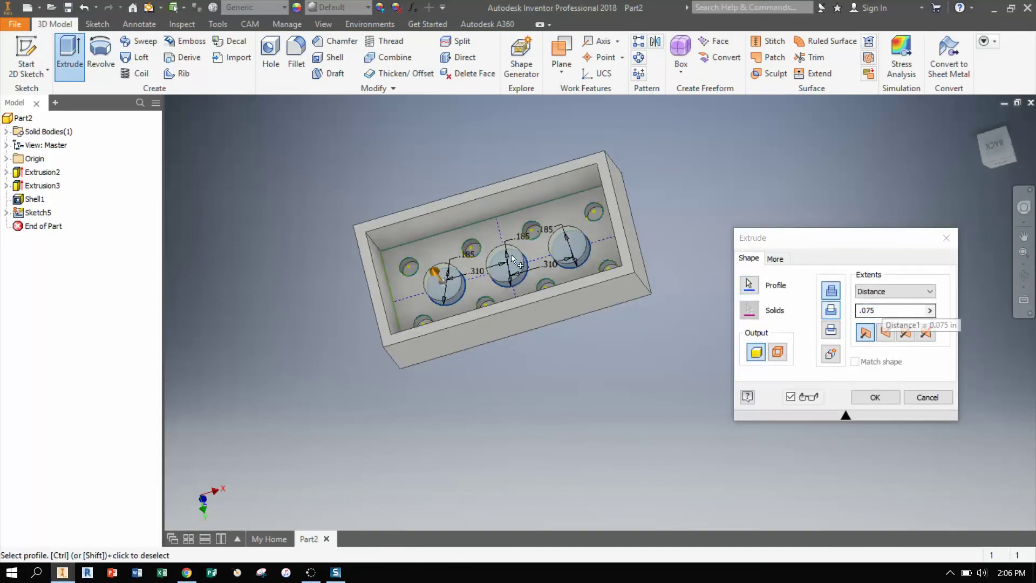
pyautogui.keyDown('shift'); pyautogui.moveTo(551, 322); pyautogui.dragTo(507, 145, button='middle'); pyautogui.keyUp('shift')
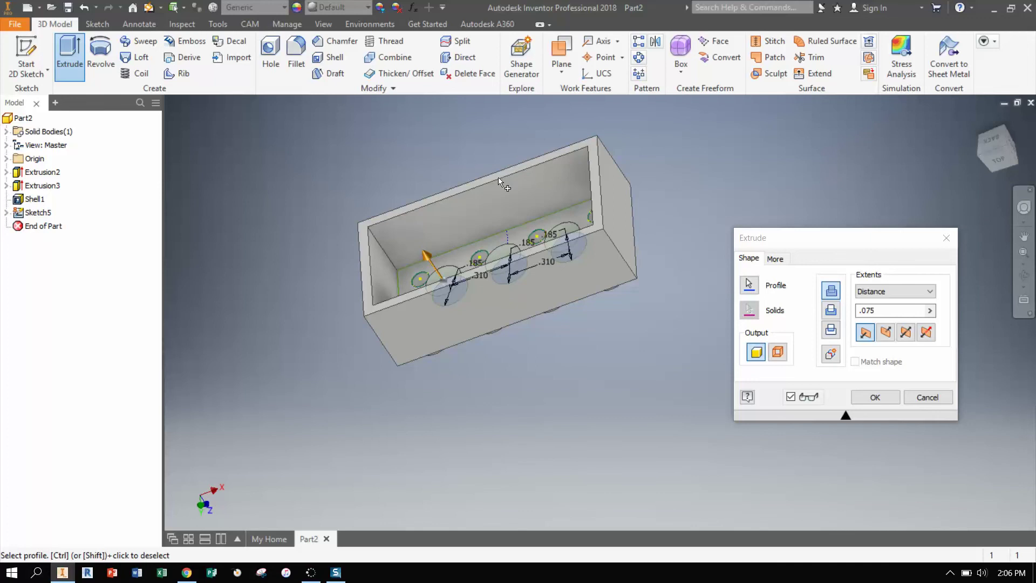
pyautogui.scroll(3, 508, 168)
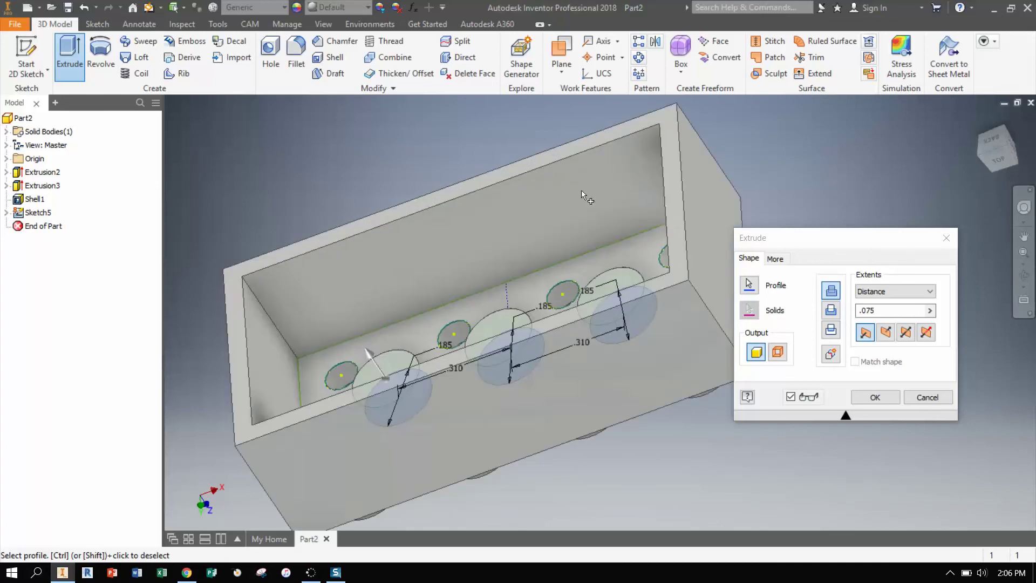
pyautogui.click(872, 292)
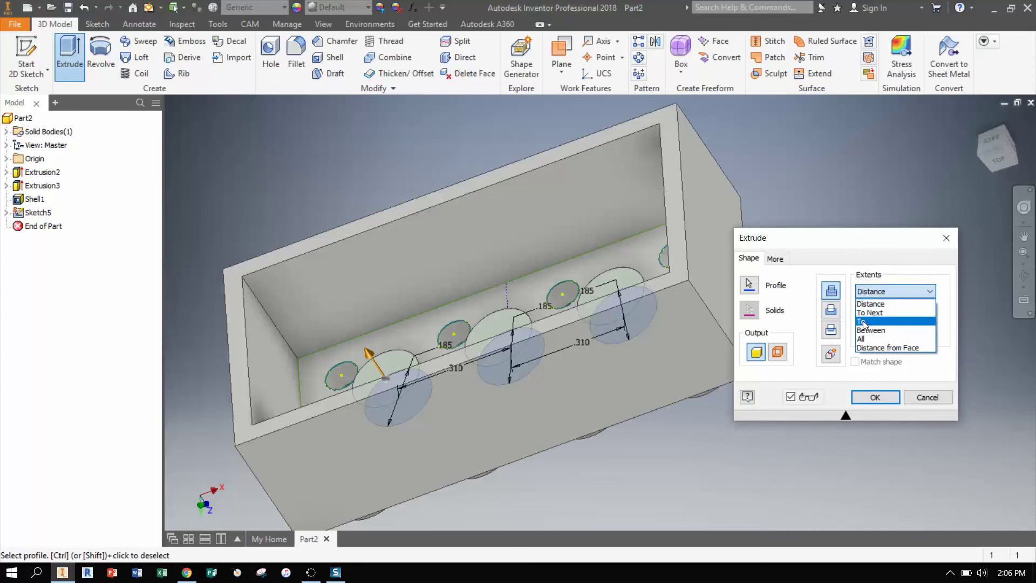
pyautogui.click(864, 321)
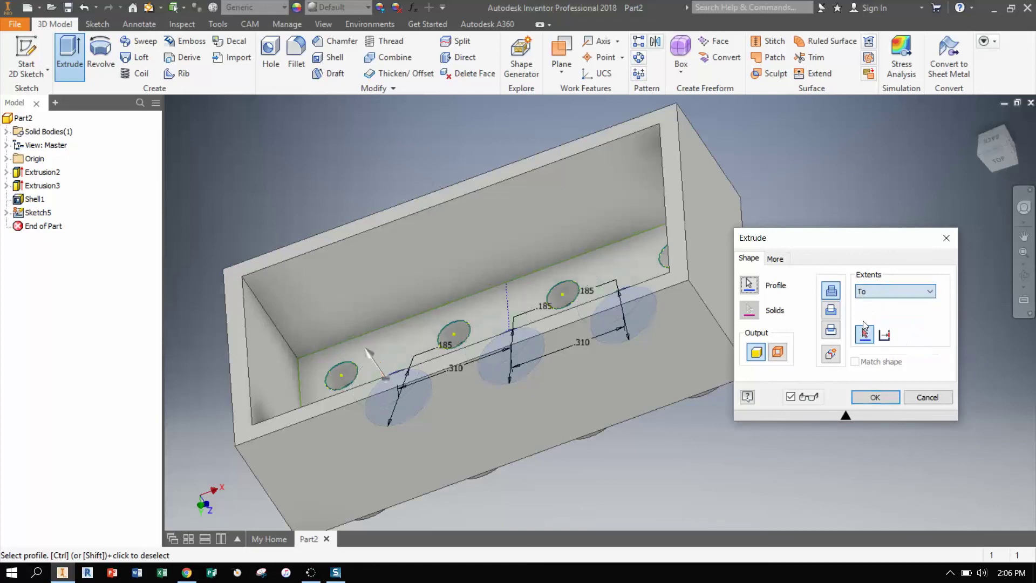
pyautogui.click(570, 154)
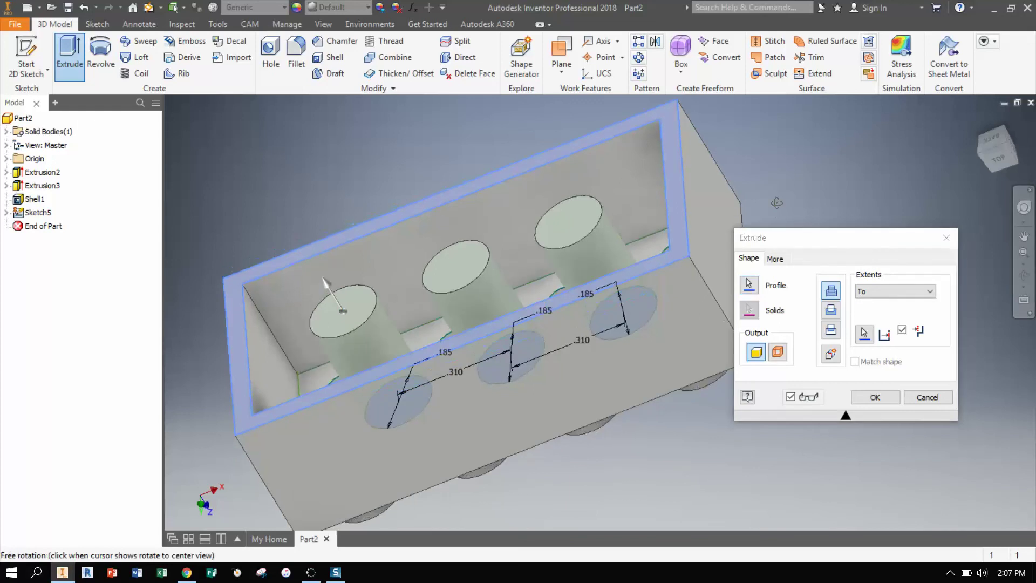
pyautogui.click(874, 397)
pyautogui.moveTo(842, 233); pyautogui.dragTo(856, 232)
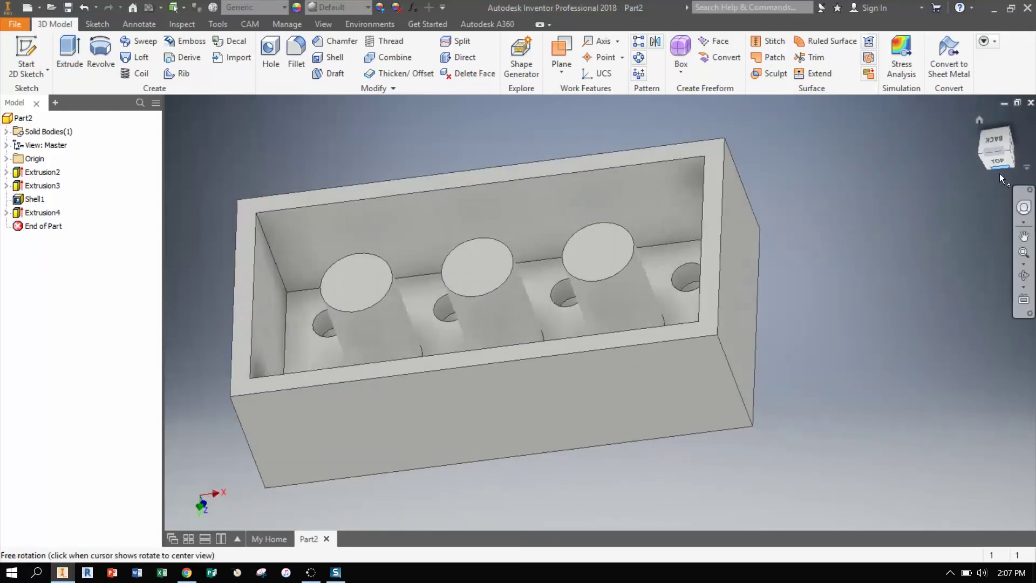
# Step: Shell the three tubes to a .030 wall thickness, removing their top faces
pyautogui.press('Escape')
pyautogui.click(334, 57)
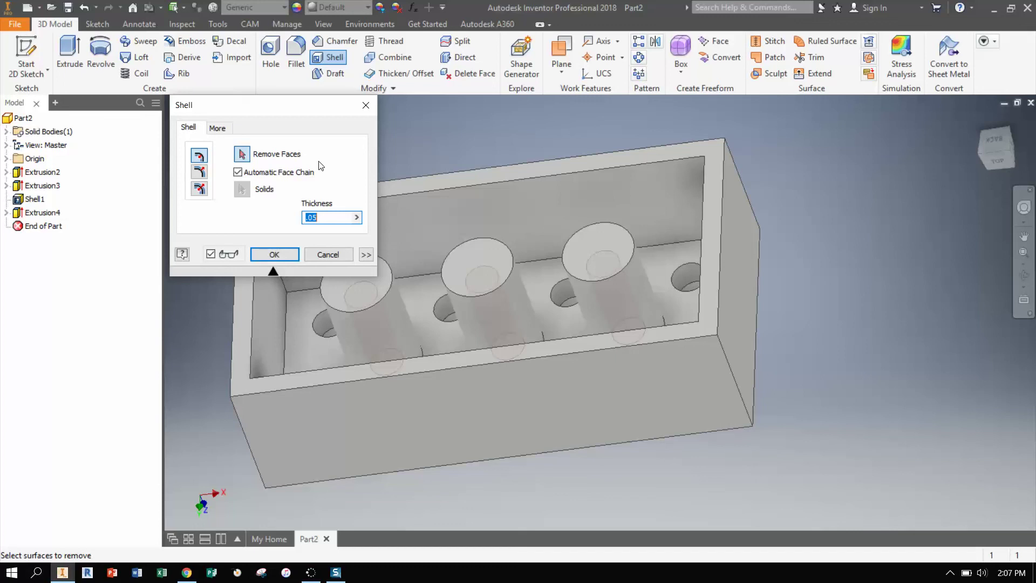
pyautogui.write('.030')
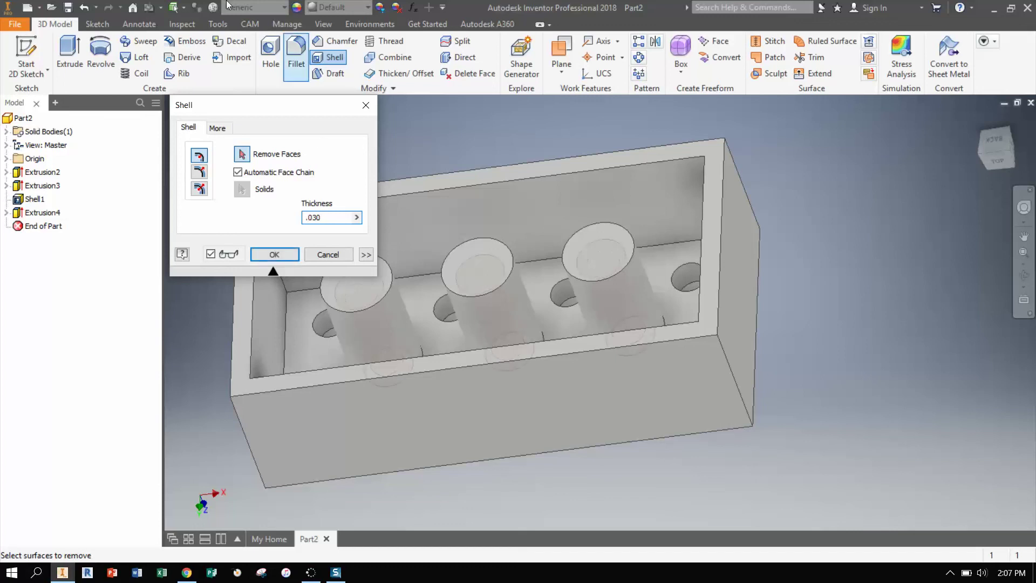
pyautogui.click(583, 281)
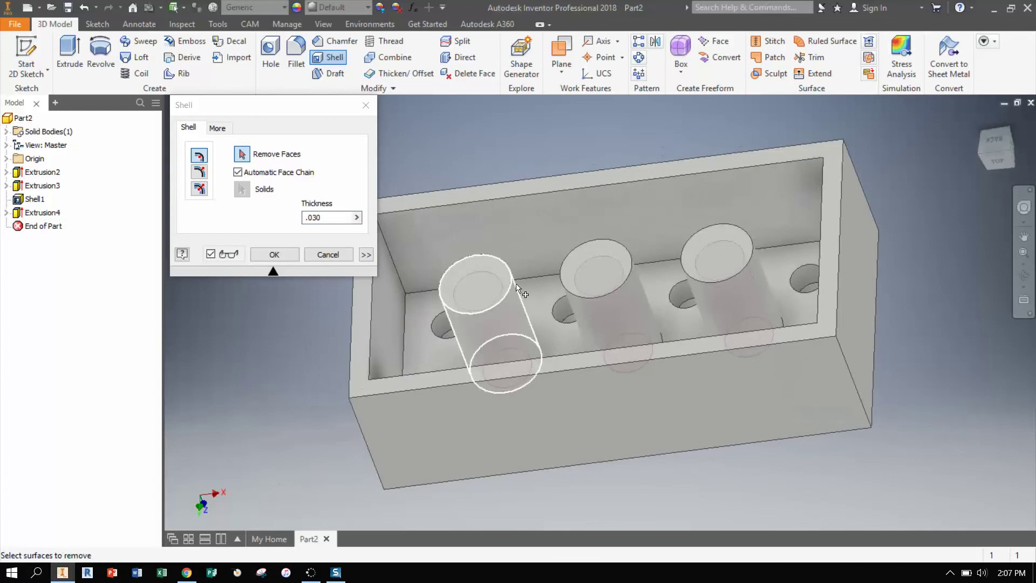
pyautogui.click(637, 259)
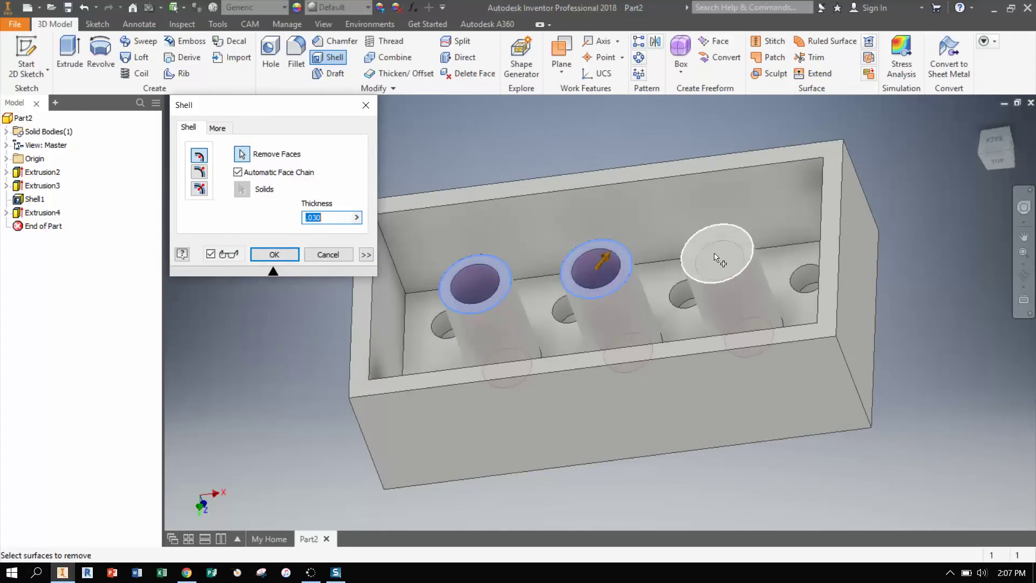
pyautogui.click(718, 253)
pyautogui.click(507, 299)
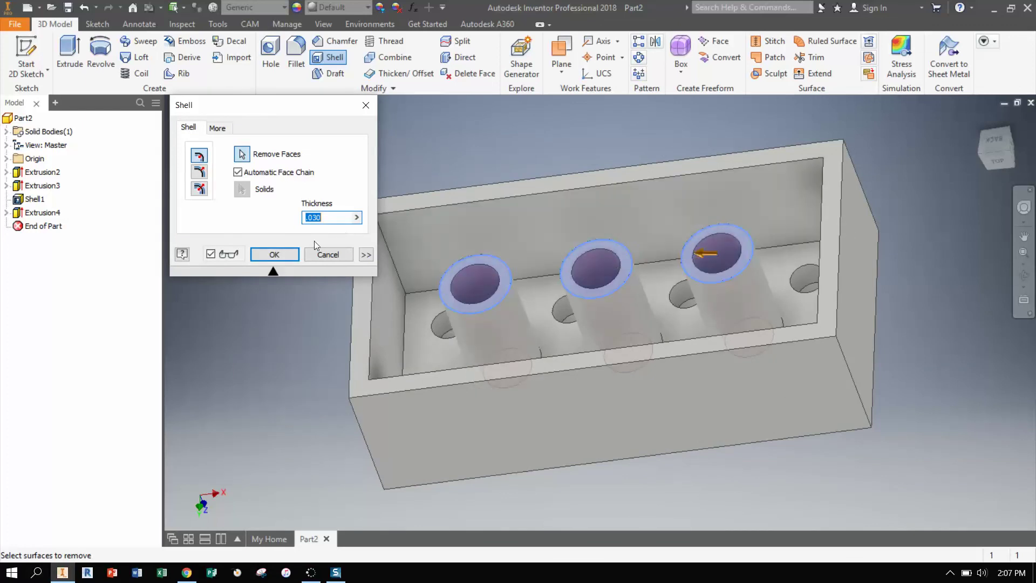
pyautogui.click(275, 254)
pyautogui.scroll(-2, 679, 224)
# Step: Apply the Yellow appearance to the whole brick
pyautogui.keyDown('shift'); pyautogui.moveTo(557, 156); pyautogui.dragTo(507, 265, button='middle'); pyautogui.keyUp('shift')
pyautogui.click(368, 8)
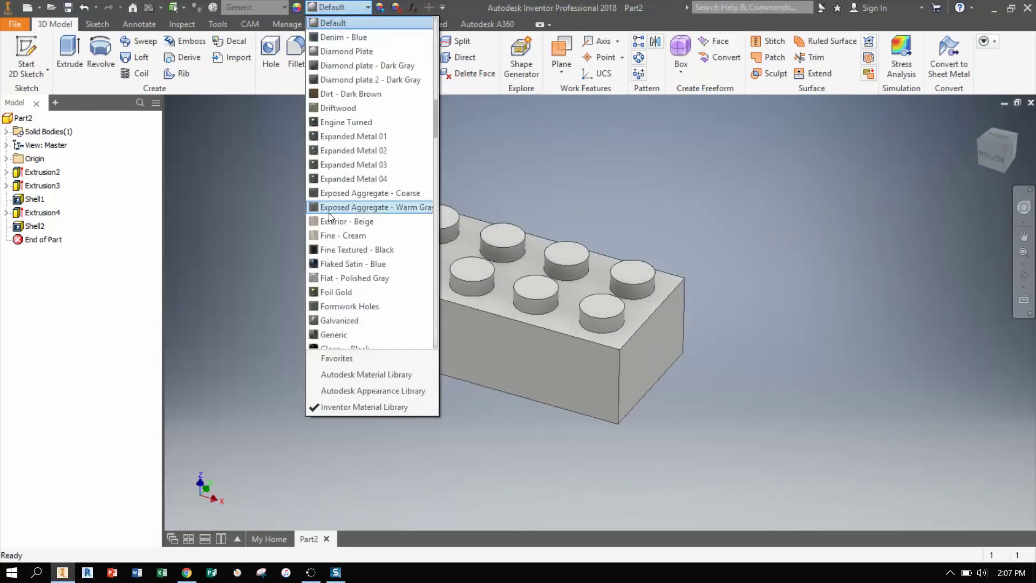
pyautogui.scroll(-10, 329, 215)
pyautogui.click(331, 335)
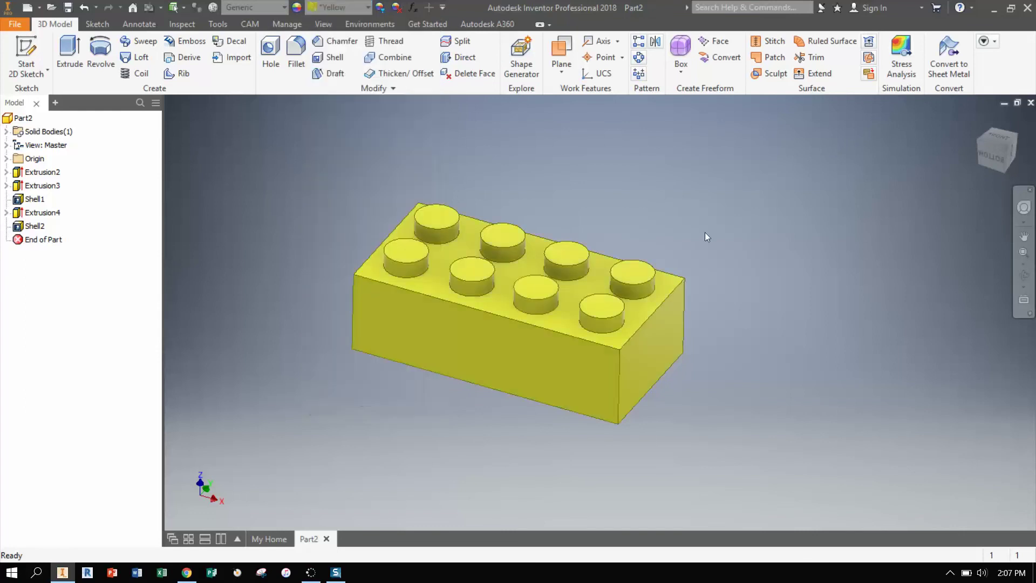
# Step: Orbit the brick to inspect its hollow underside and the studs on top
pyautogui.moveTo(748, 251); pyautogui.dragTo(812, 239, button='middle')
pyautogui.click(1023, 275)
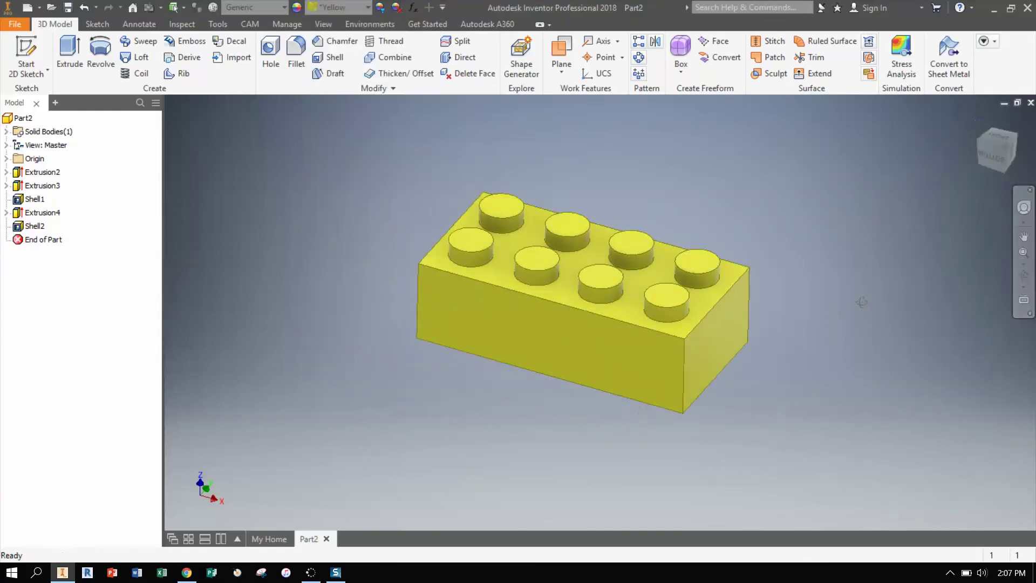
pyautogui.moveTo(855, 307); pyautogui.dragTo(770, 169)
pyautogui.press('Escape')
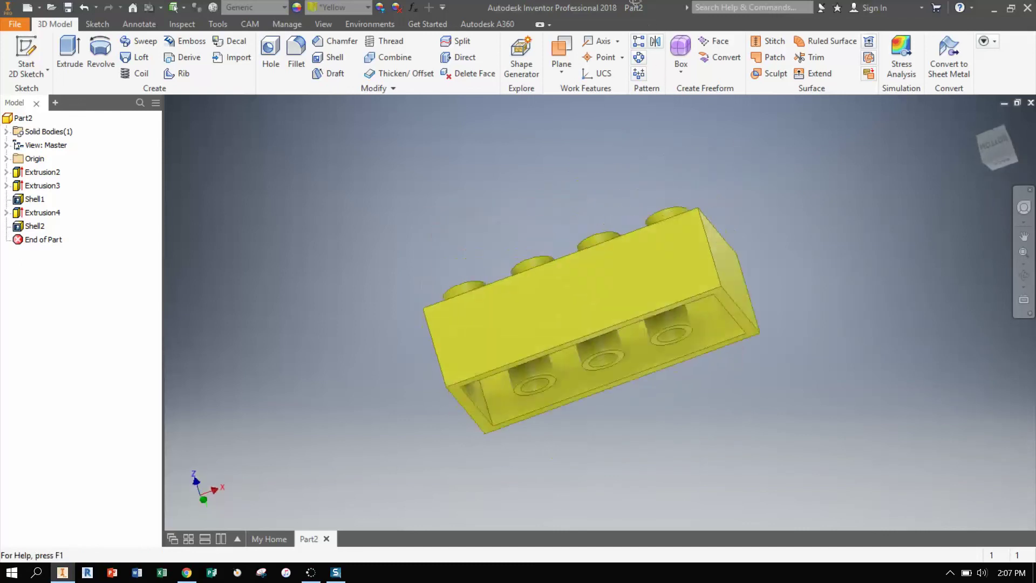
pyautogui.keyDown('shift'); pyautogui.moveTo(534, 372); pyautogui.dragTo(499, 307, button='middle'); pyautogui.keyUp('shift')
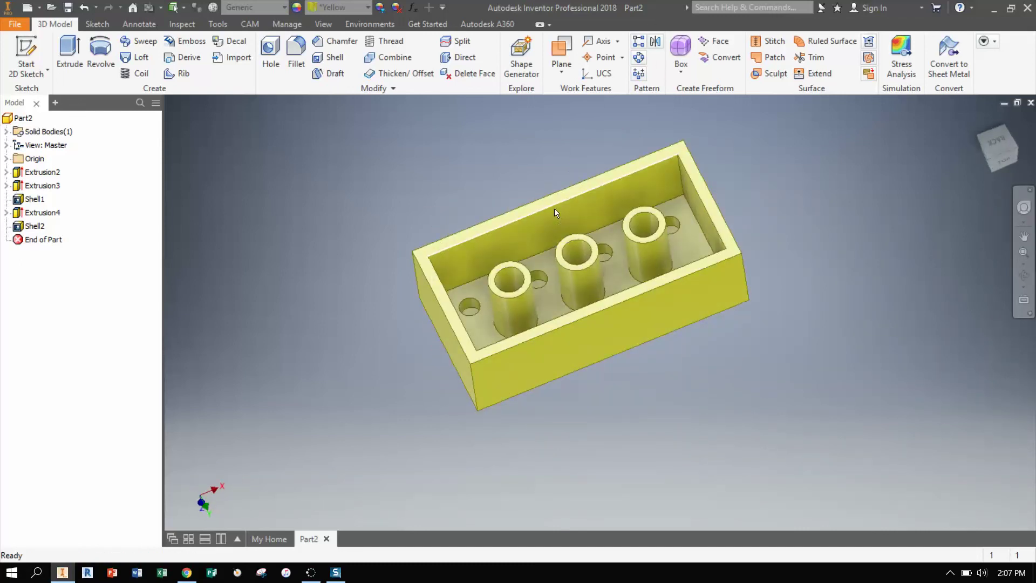
pyautogui.keyDown('shift'); pyautogui.moveTo(584, 270); pyautogui.dragTo(620, 331, button='middle'); pyautogui.keyUp('shift')
pyautogui.scroll(3, 598, 238)
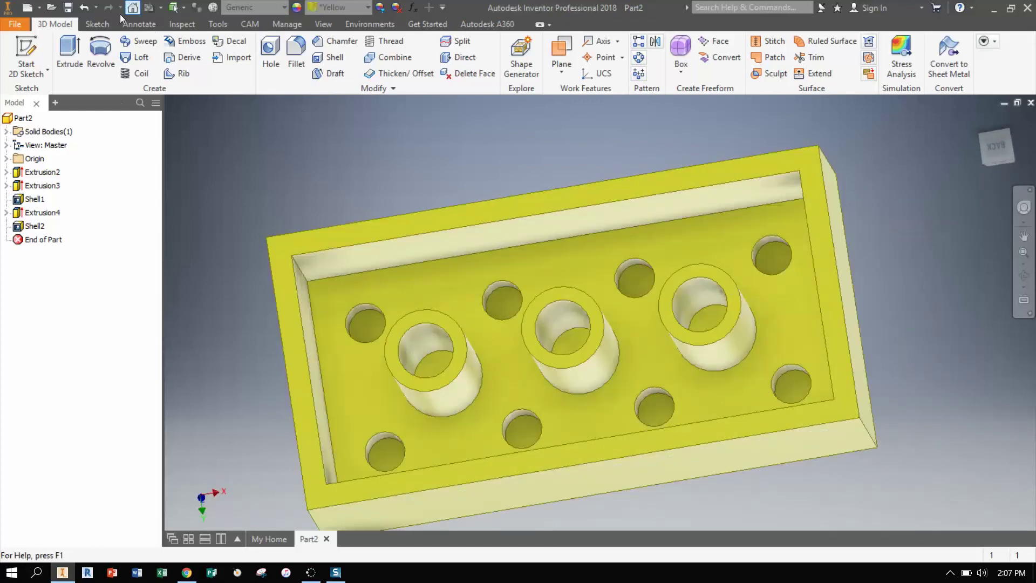
# Step: Start a sketch on the brick's inner floor face and choose the Two Point Center rectangle
pyautogui.click(4, 63)
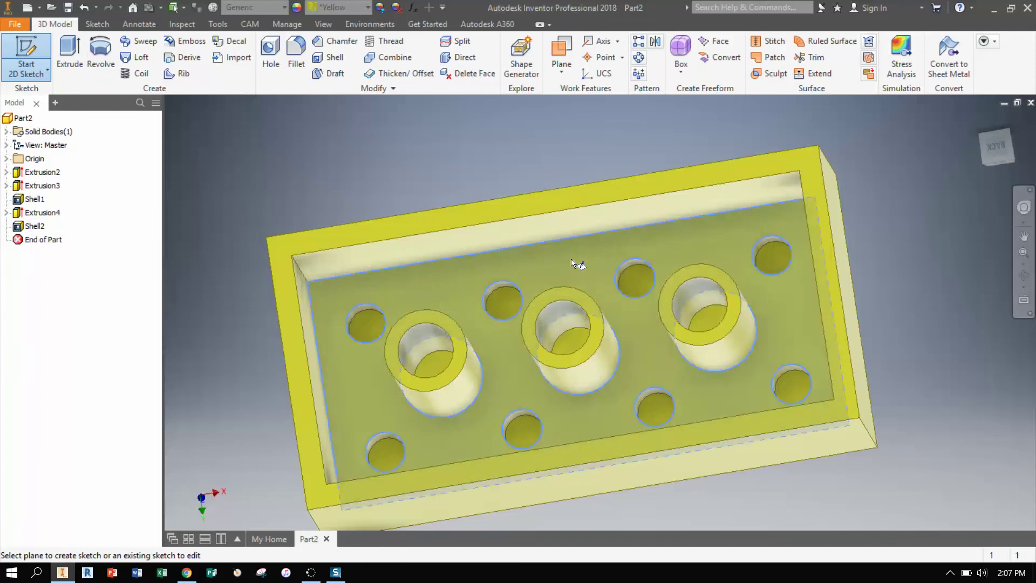
pyautogui.click(572, 259)
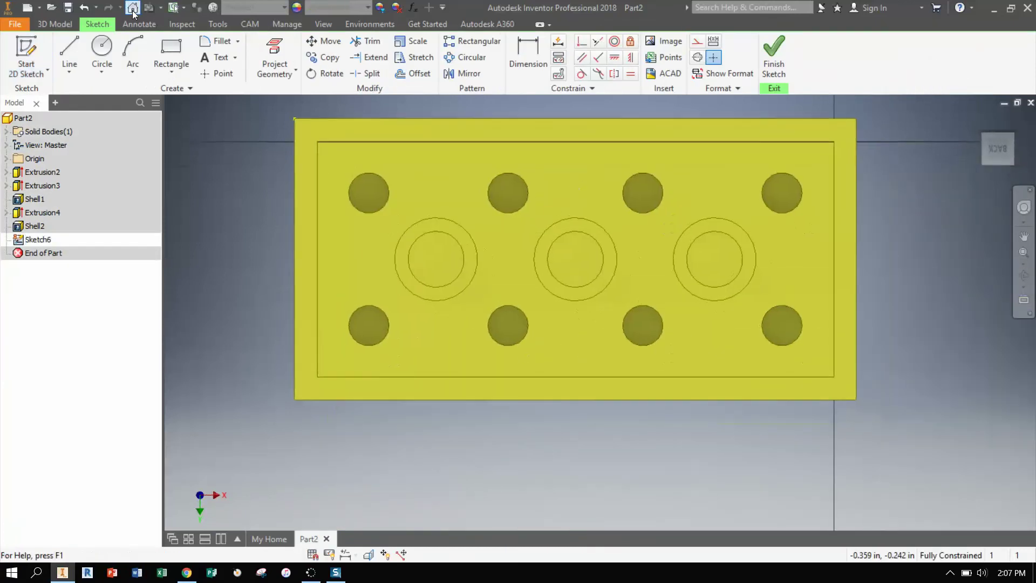
pyautogui.click(171, 51)
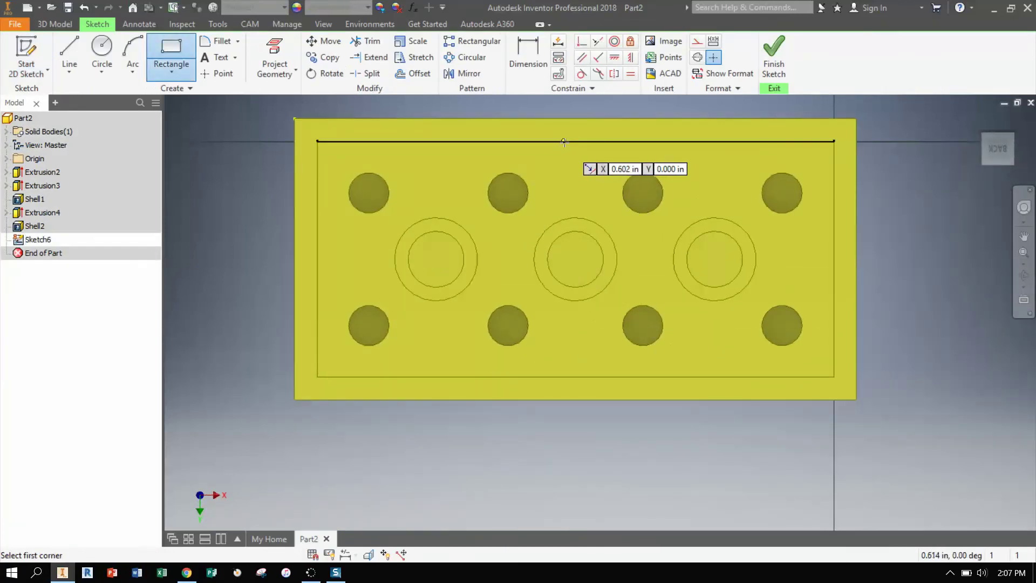
pyautogui.click(169, 76)
pyautogui.click(194, 149)
pyautogui.click(575, 141)
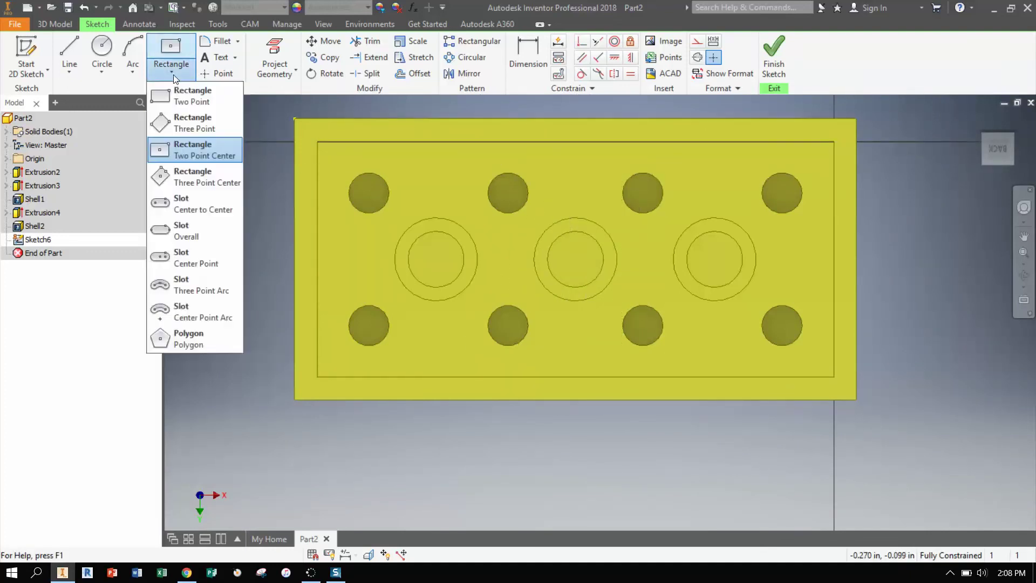
pyautogui.click(177, 44)
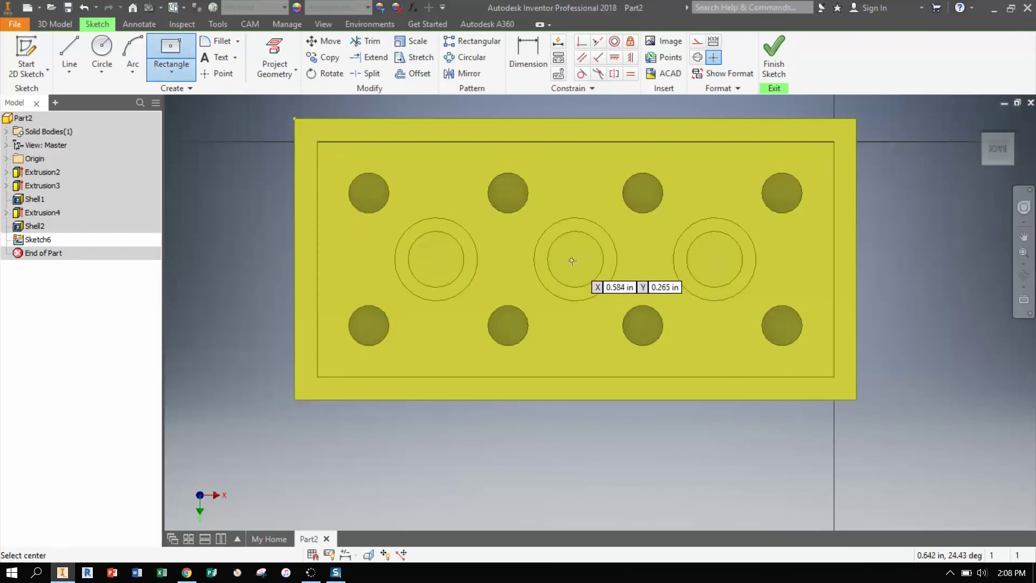
pyautogui.press('Escape')
# Step: Project the centre tube's inner circle and start a centre rectangle at its centre
pyautogui.click(275, 59)
pyautogui.click(599, 252)
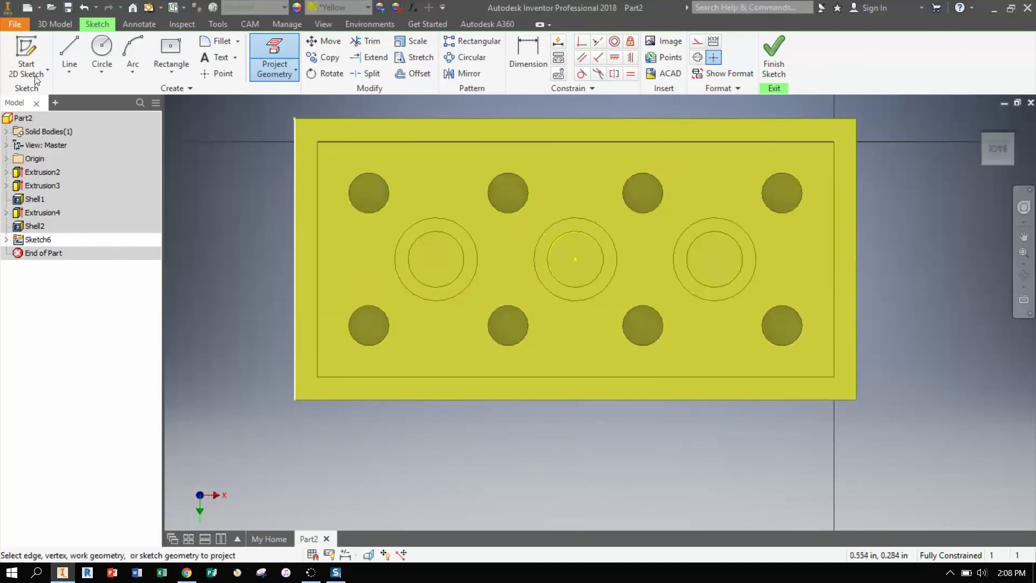
pyautogui.click(171, 50)
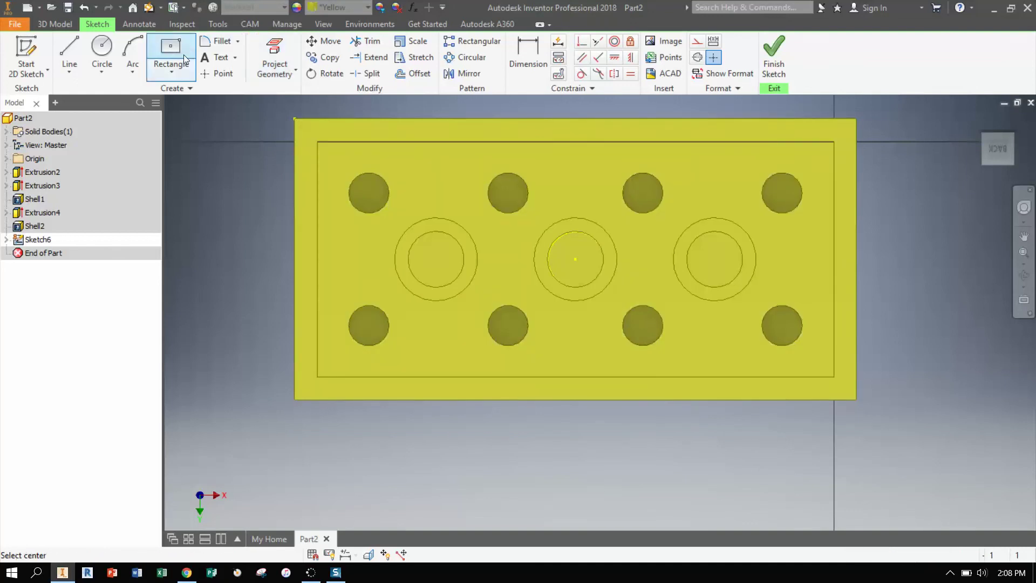
pyautogui.click(574, 259)
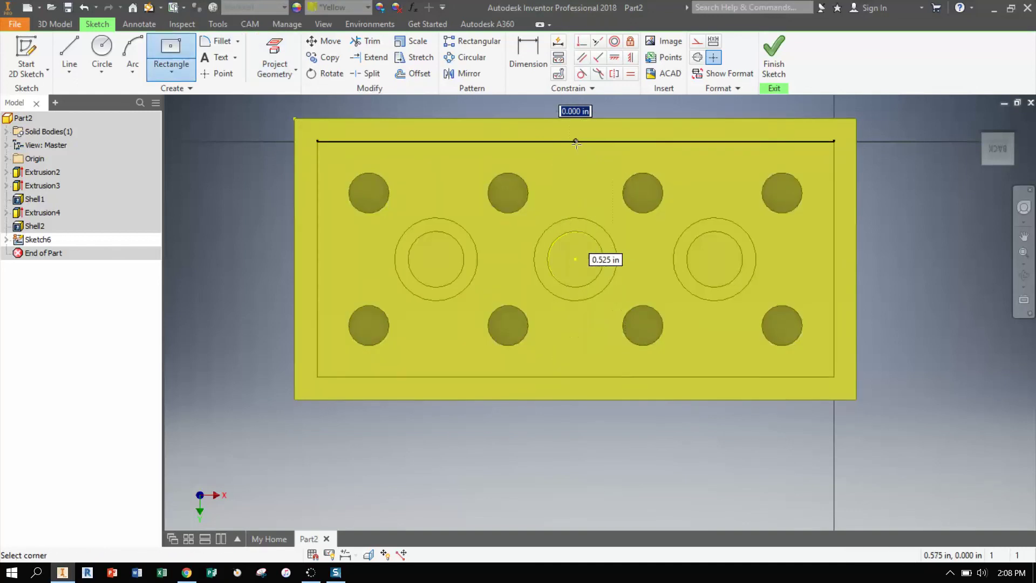
# Step: Complete the thin rib rectangle and dimension its width to .01 in
pyautogui.write('0.1')
pyautogui.click(585, 160)
pyautogui.press('Escape')
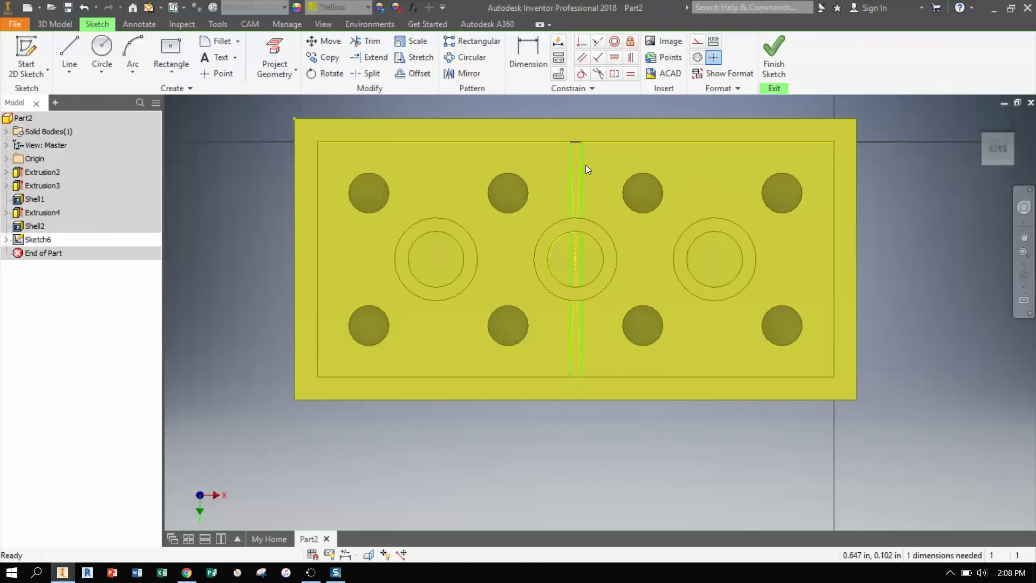
pyautogui.press('d')
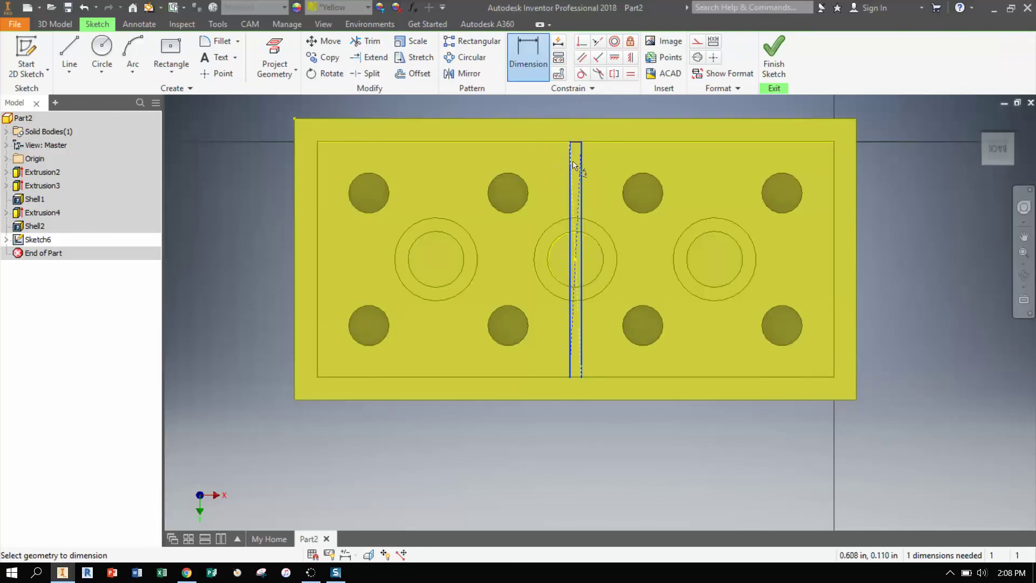
pyautogui.scroll(4, 573, 157)
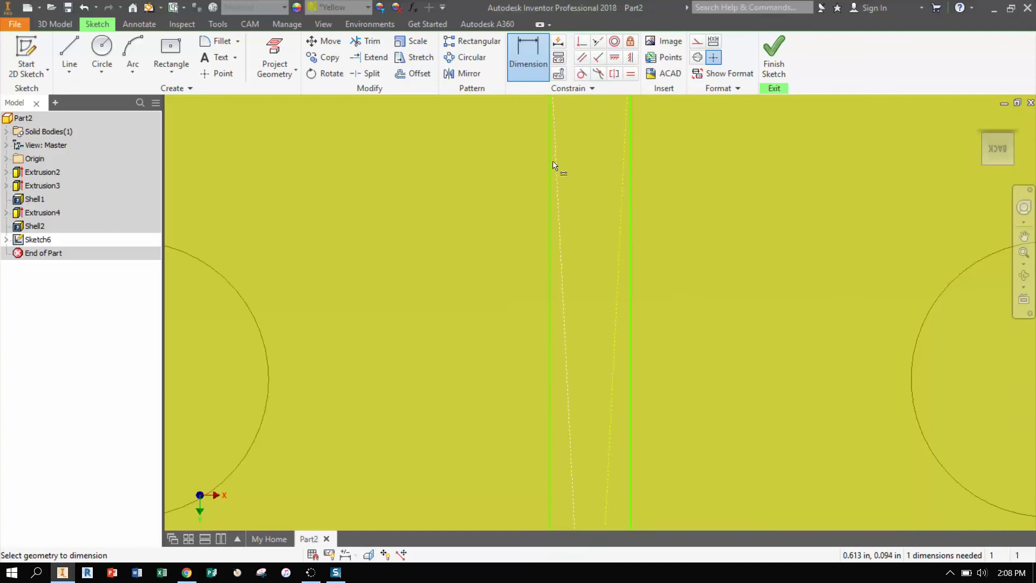
pyautogui.click(551, 165)
pyautogui.click(630, 172)
pyautogui.click(588, 162)
pyautogui.write('.01')
pyautogui.press('Return')
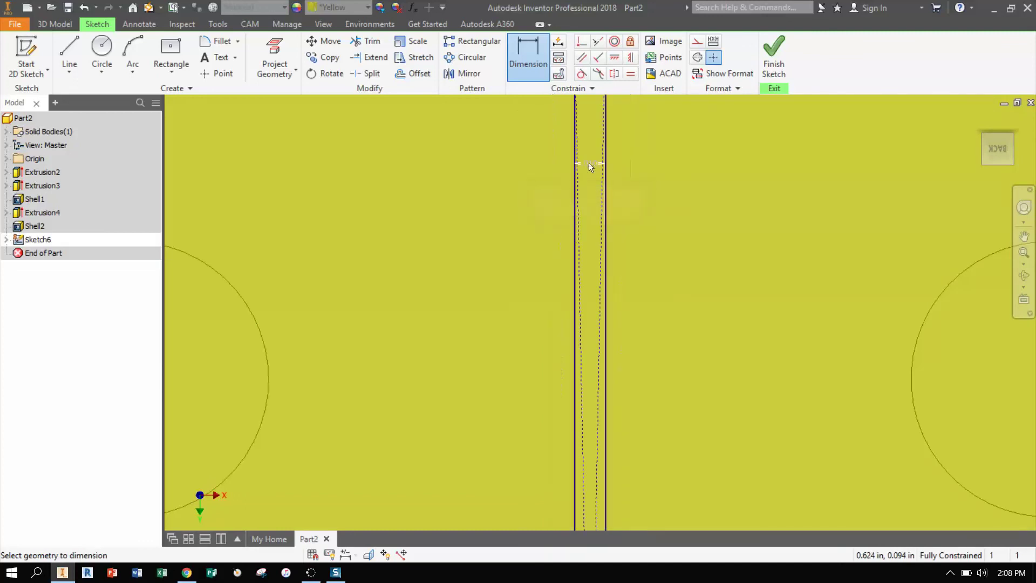
pyautogui.press('Escape')
# Step: Trim the rib's long sides away inside the centre tube's inner circle
pyautogui.scroll(-4, 591, 167)
pyautogui.moveTo(671, 235); pyautogui.dragTo(545, 153, button='middle')
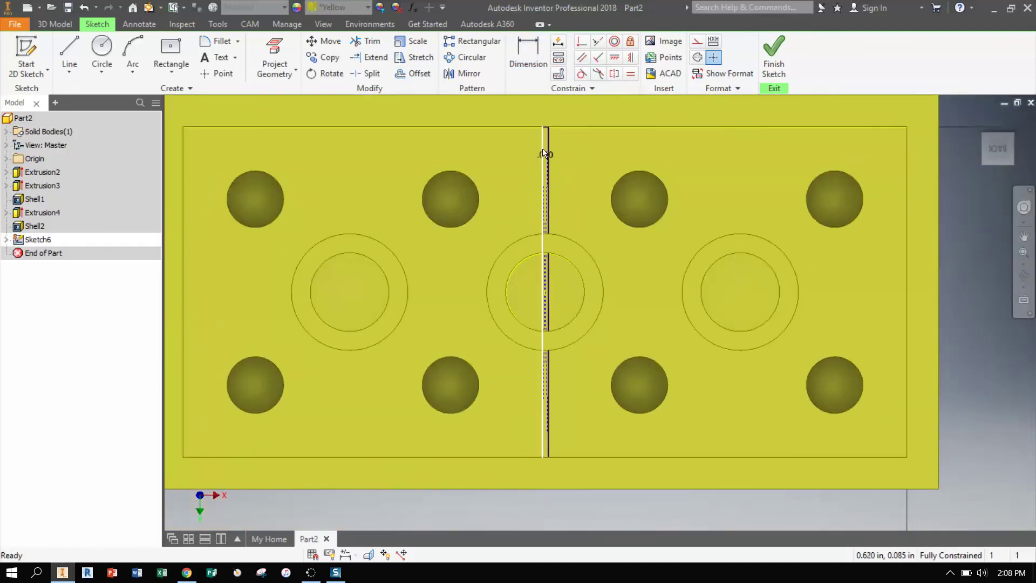
pyautogui.scroll(5, 536, 233)
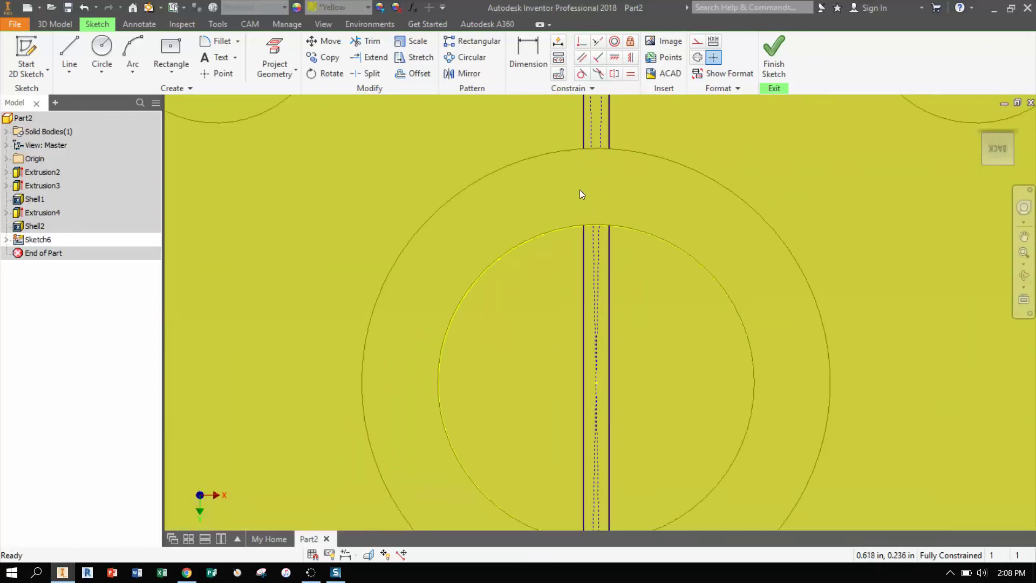
pyautogui.scroll(-4, 580, 189)
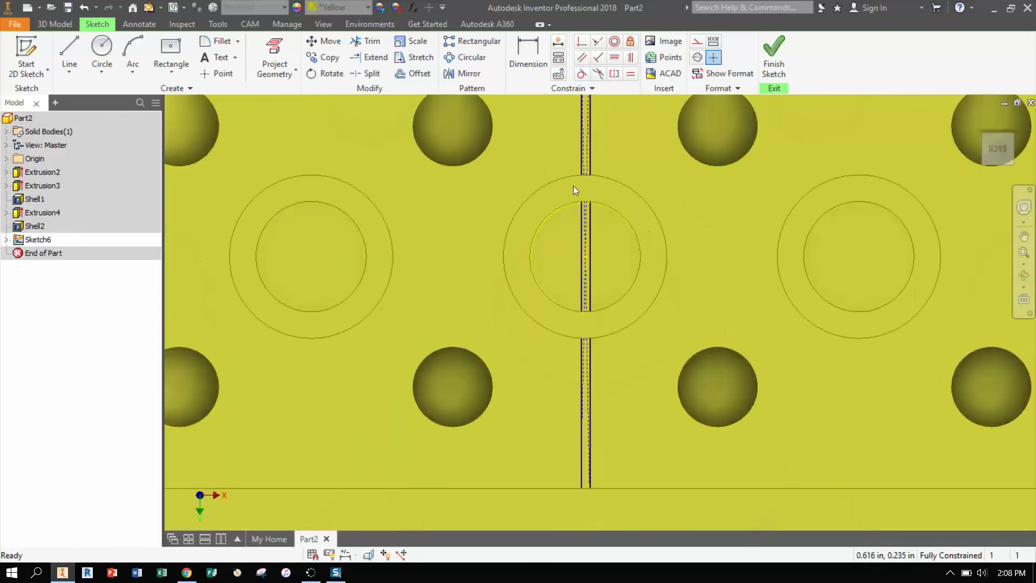
pyautogui.click(367, 41)
pyautogui.scroll(3, 645, 221)
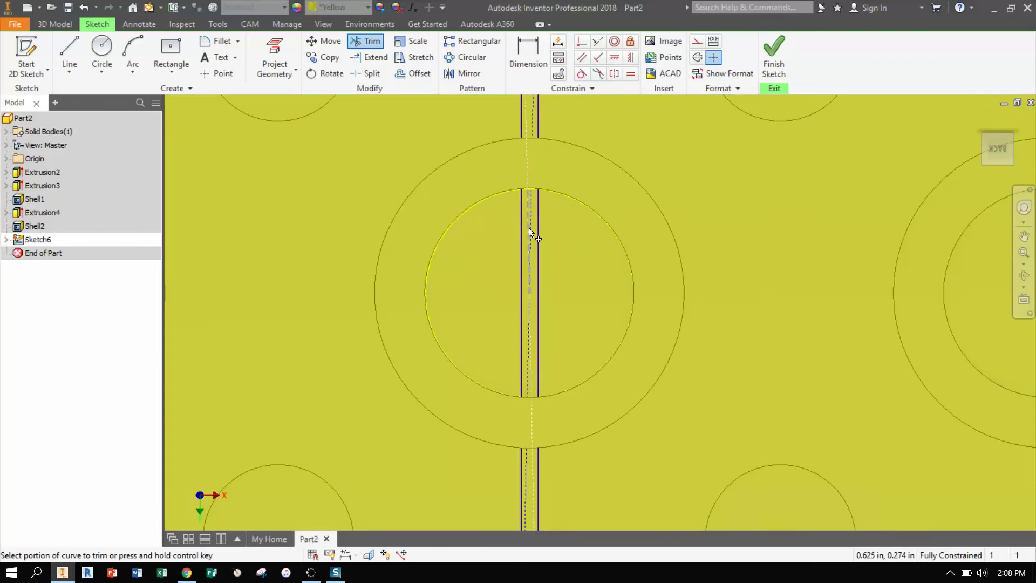
pyautogui.click(537, 210)
pyautogui.click(523, 219)
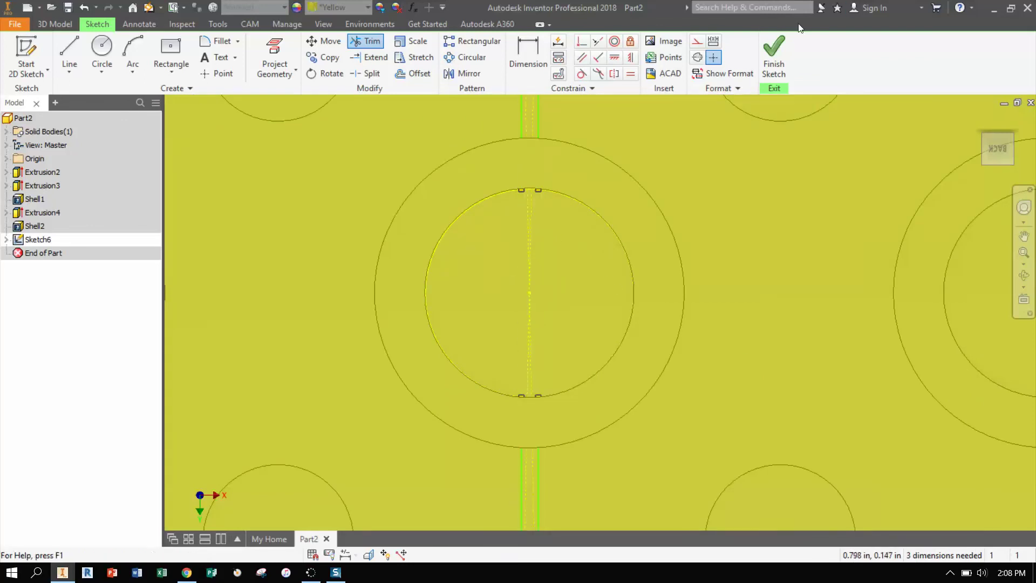
# Step: Extrude the thin rib profile .25 in as Extrusion5, joining the middle tube to the walls
pyautogui.click(770, 64)
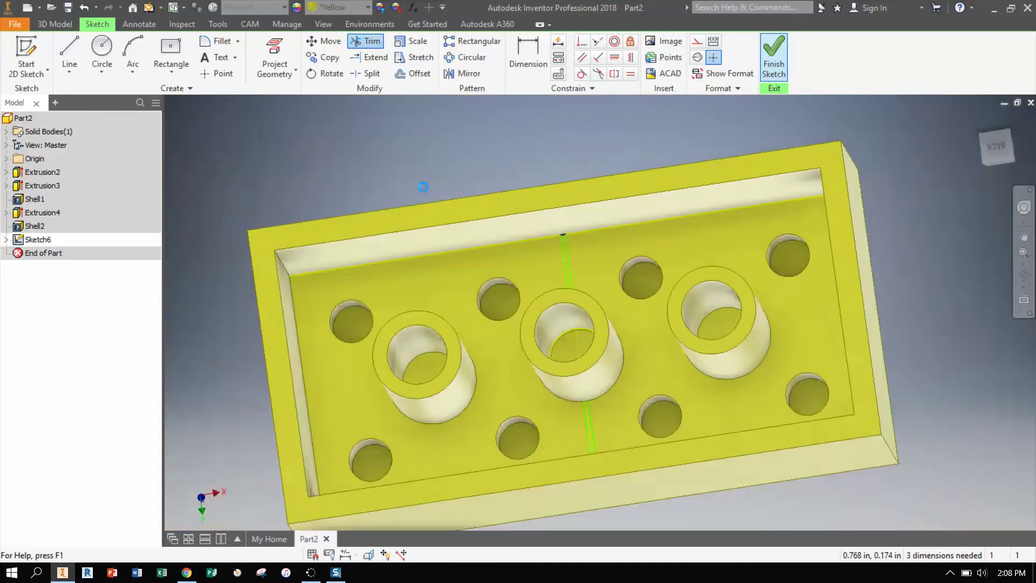
pyautogui.press('e')
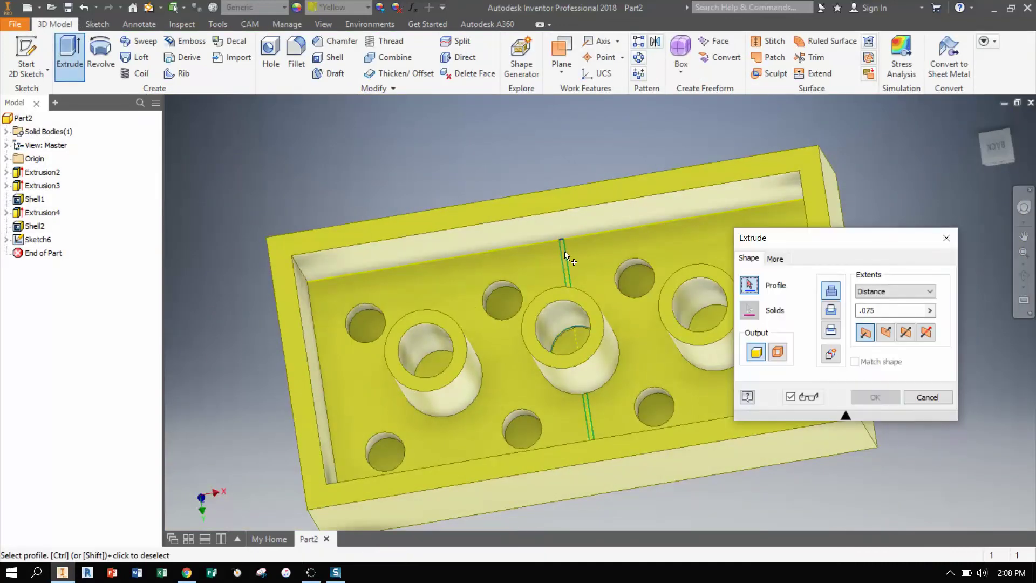
pyautogui.click(564, 252)
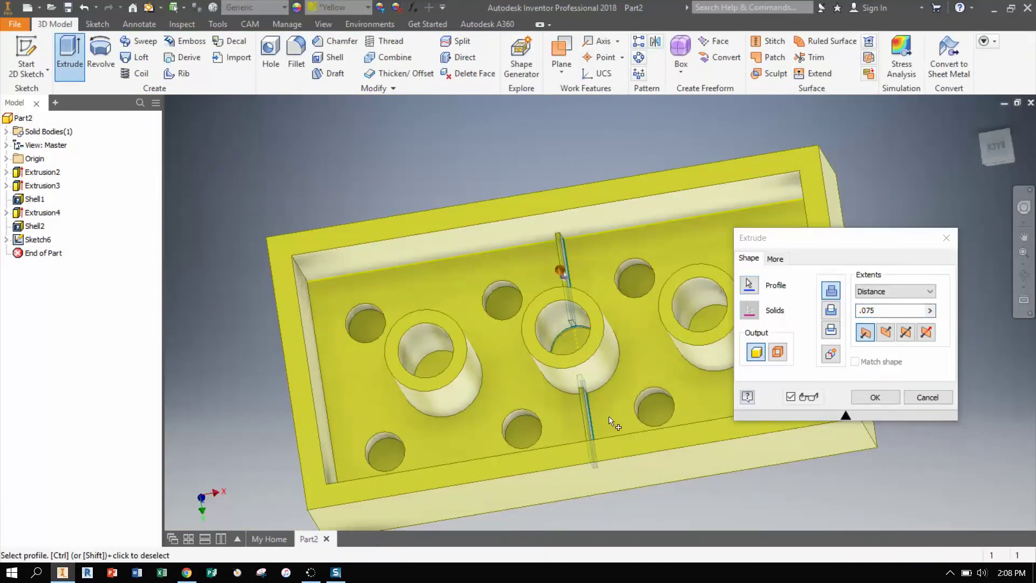
pyautogui.moveTo(585, 407)
pyautogui.keyDown('shift'); pyautogui.mouseDown(button='middle')
pyautogui.moveTo(589, 393)
pyautogui.moveTo(565, 406)
pyautogui.mouseUp(button='middle'); pyautogui.keyUp('shift')
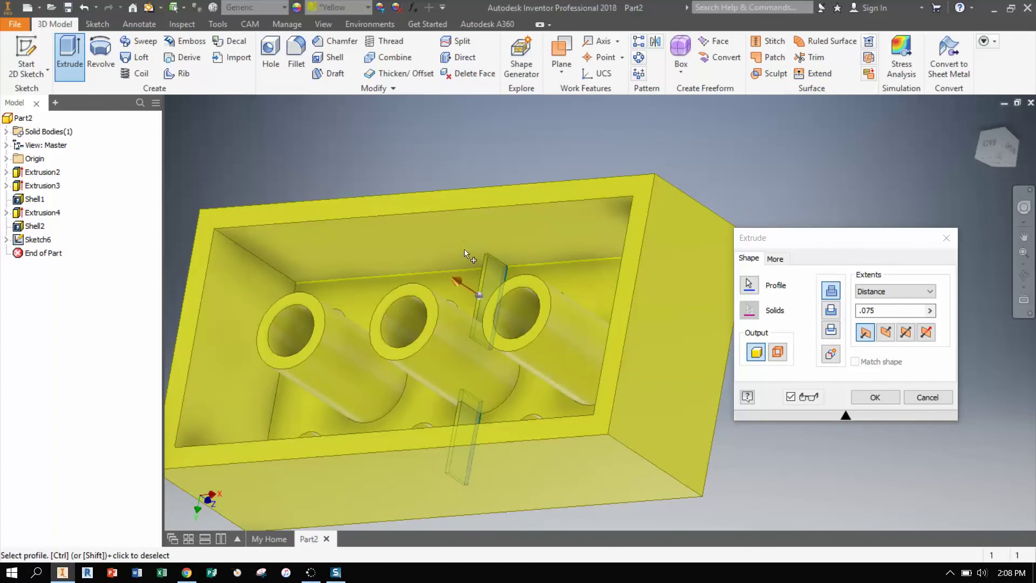
pyautogui.doubleClick(883, 309)
pyautogui.write('.')
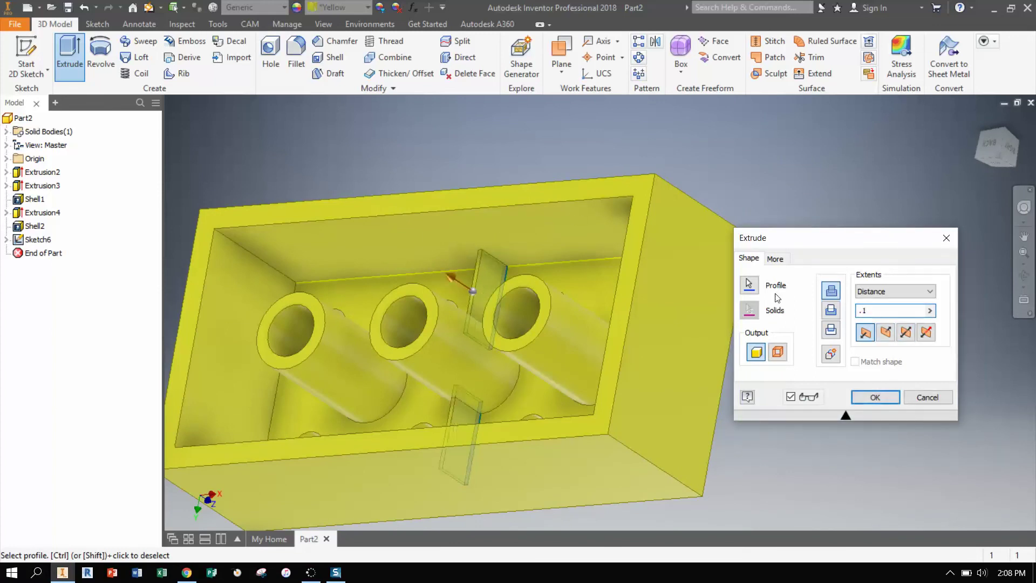
pyautogui.write('1')
pyautogui.press('BackSpace')
pyautogui.write('3')
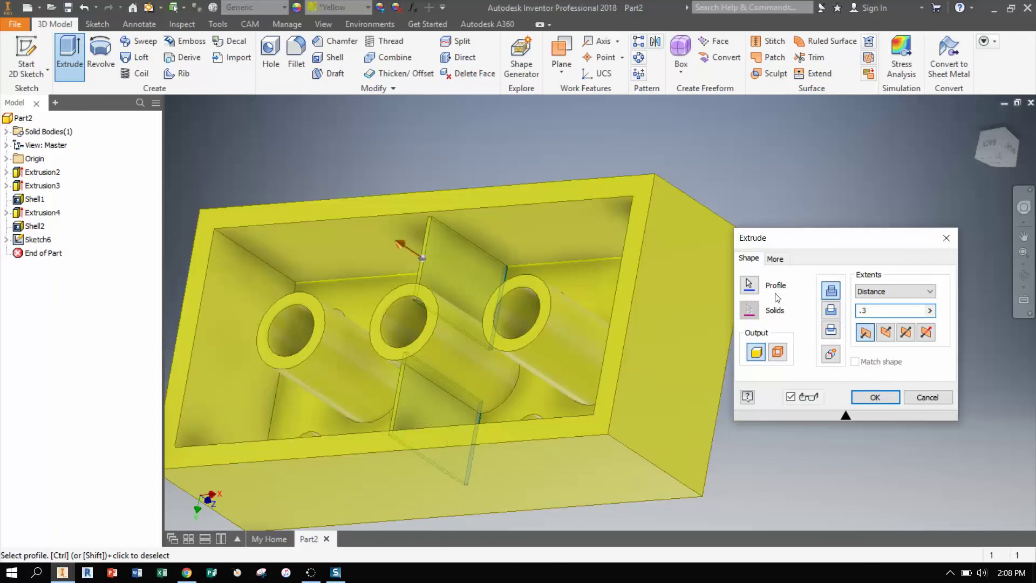
pyautogui.press('BackSpace')
pyautogui.write('250')
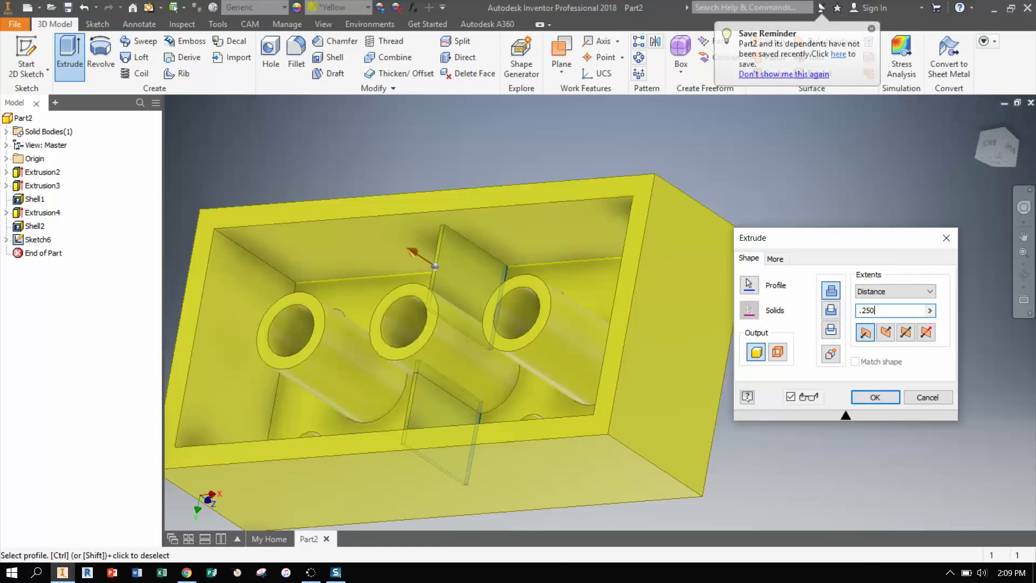
pyautogui.press('Return')
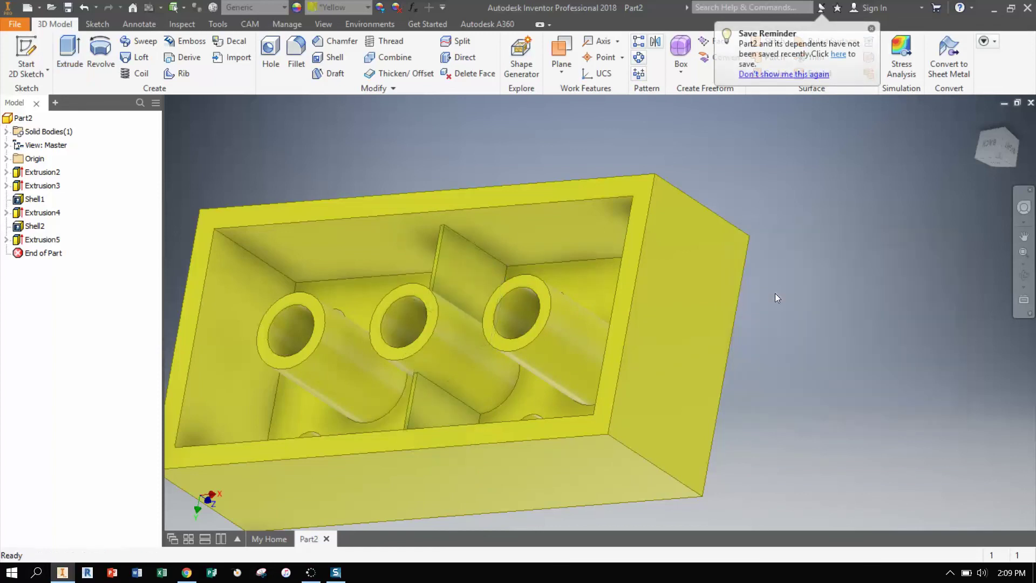
# Step: Zoom out and orbit the brick upright to show its eight studs on top
pyautogui.scroll(-3, 496, 295)
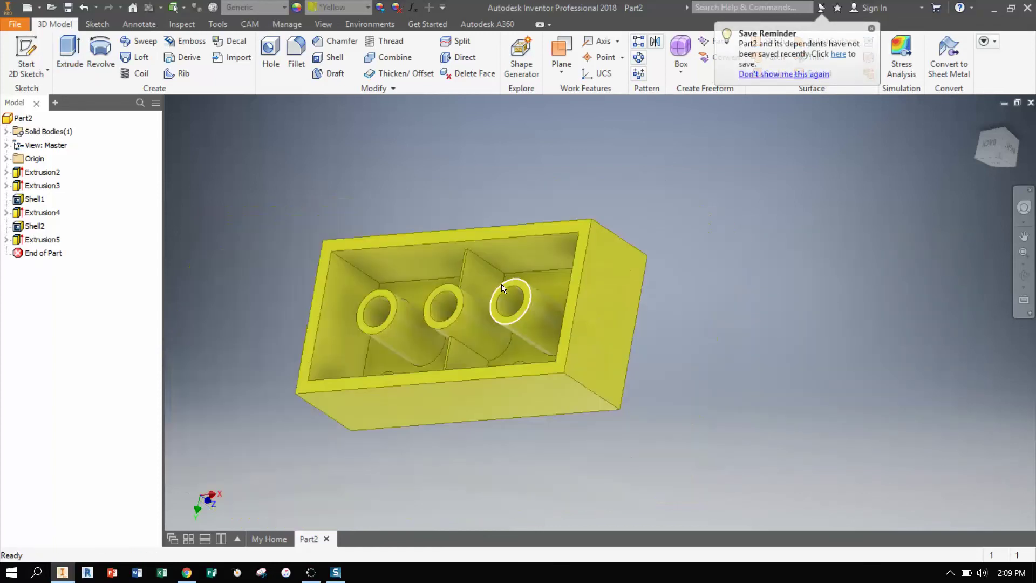
pyautogui.keyDown('shift'); pyautogui.moveTo(496, 295); pyautogui.dragTo(512, 348, button='middle'); pyautogui.keyUp('shift')
pyautogui.moveTo(489, 436)
pyautogui.keyDown('shift'); pyautogui.mouseDown(button='middle')
pyautogui.moveTo(514, 398)
pyautogui.moveTo(476, 403)
pyautogui.moveTo(482, 421)
pyautogui.mouseUp(button='middle'); pyautogui.keyUp('shift')
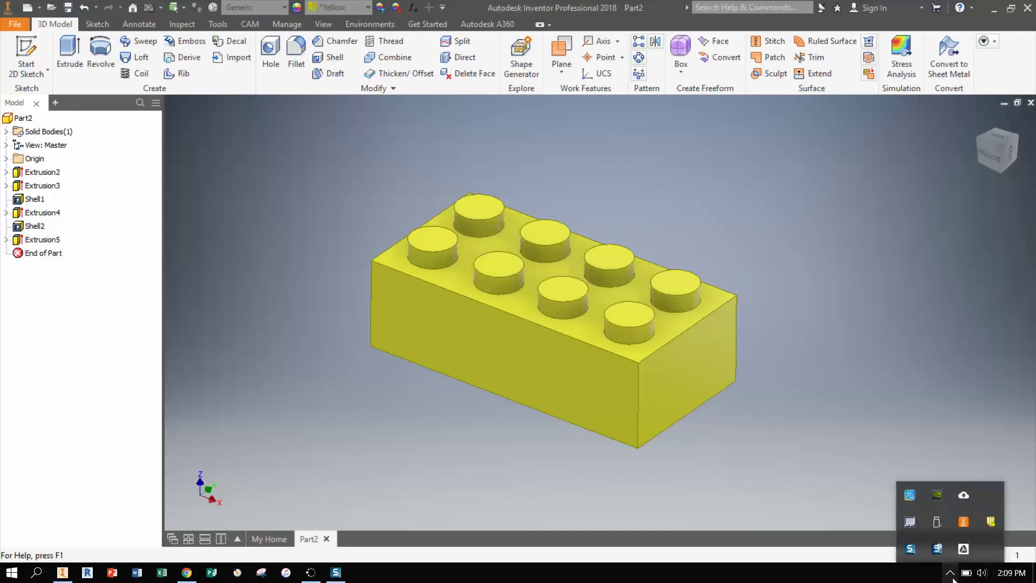